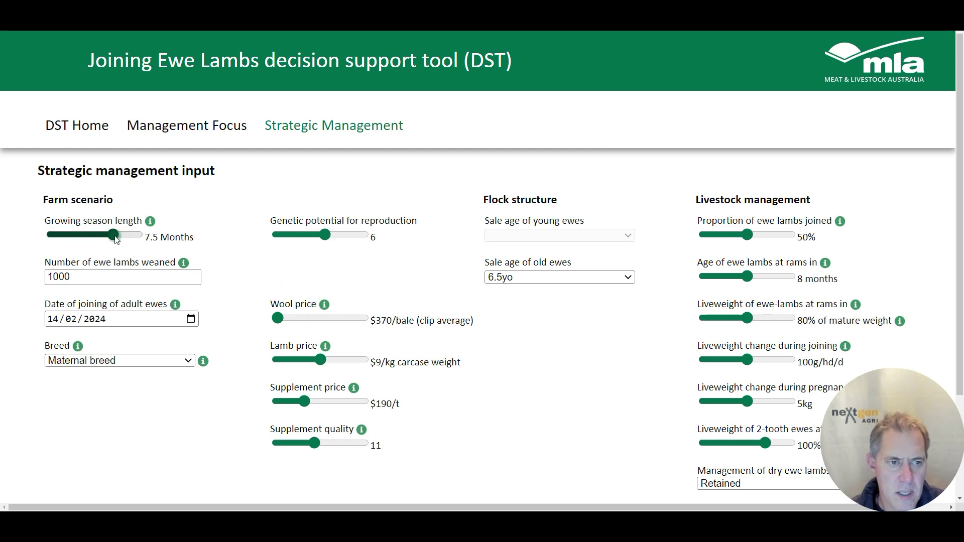
# - Set the growing season length to 7 months in the farm scenario
pyautogui.moveTo(115, 238)
pyautogui.mouseDown()
pyautogui.moveTo(126, 237)
pyautogui.moveTo(63, 236)
pyautogui.moveTo(114, 236)
pyautogui.mouseUp()
pyautogui.moveTo(150, 224)
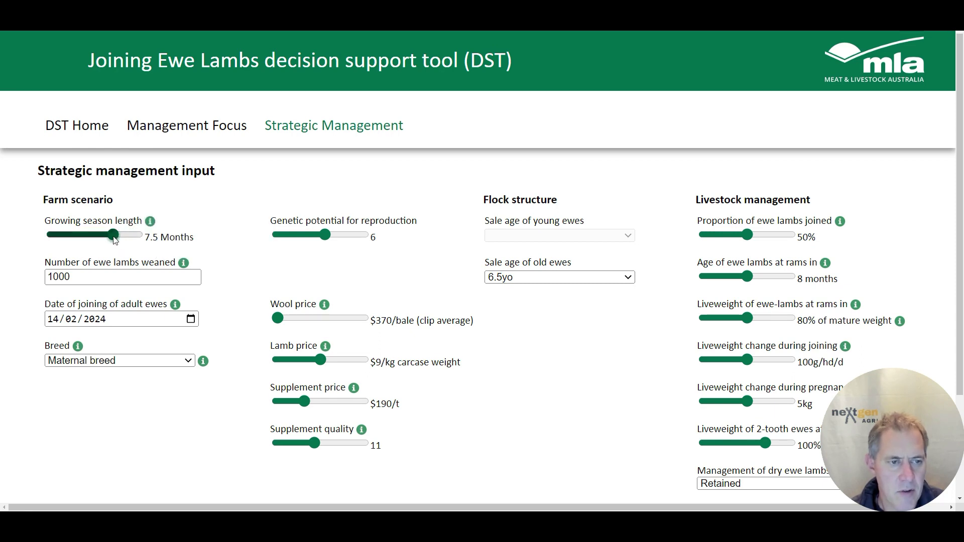
pyautogui.moveTo(114, 240)
pyautogui.mouseDown()
pyautogui.moveTo(88, 237)
pyautogui.moveTo(101, 237)
pyautogui.mouseUp()
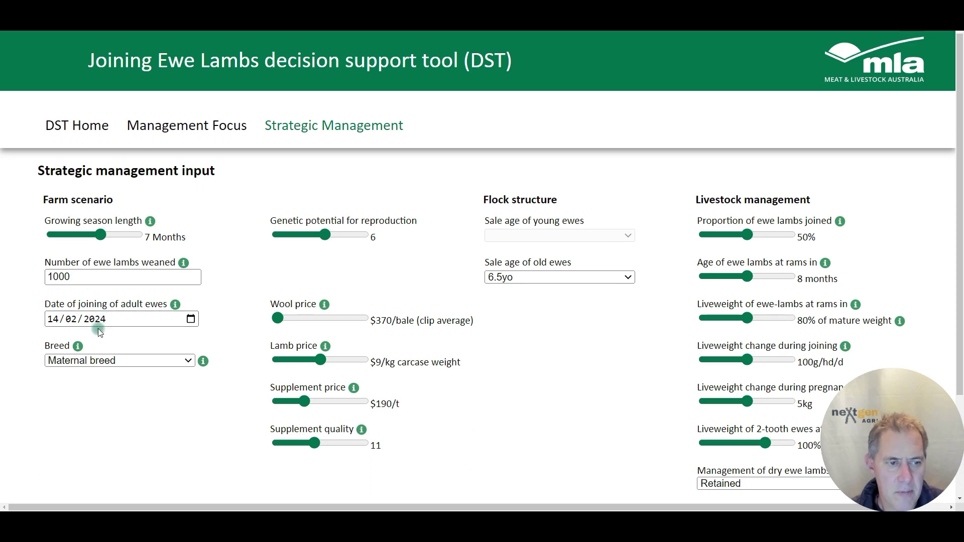
# - Try Medium wool merino(20u) as the breed, and return the selection to Maternal breed
pyautogui.click(171, 360)
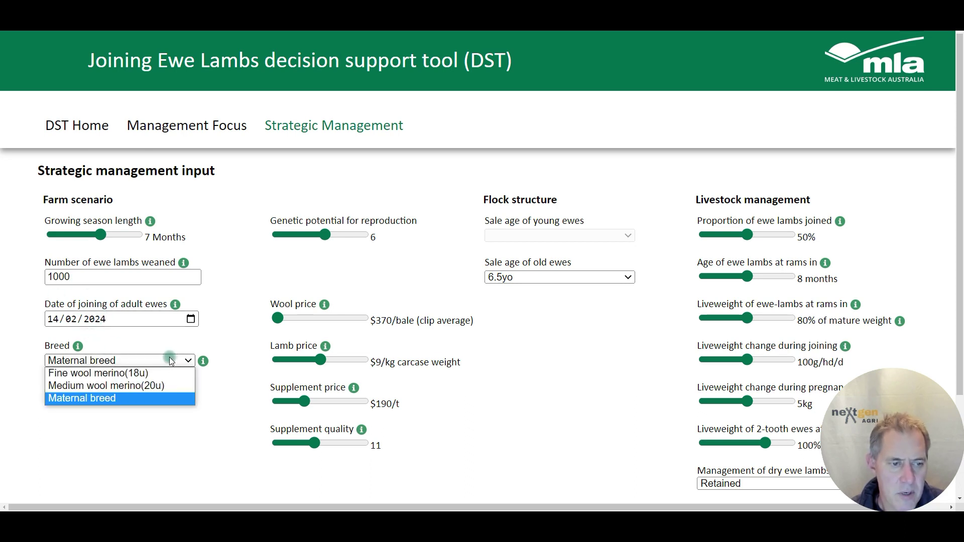
pyautogui.click(126, 385)
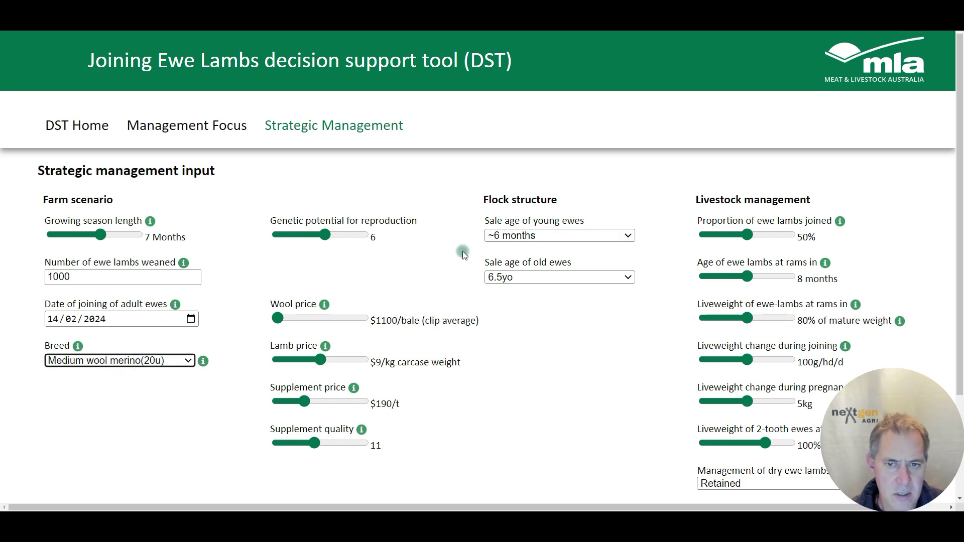
pyautogui.click(186, 361)
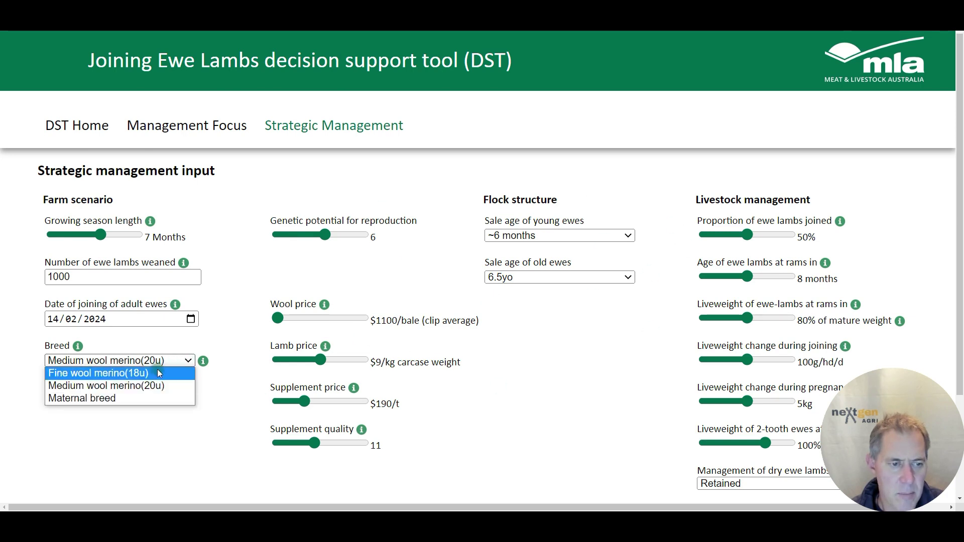
pyautogui.click(131, 396)
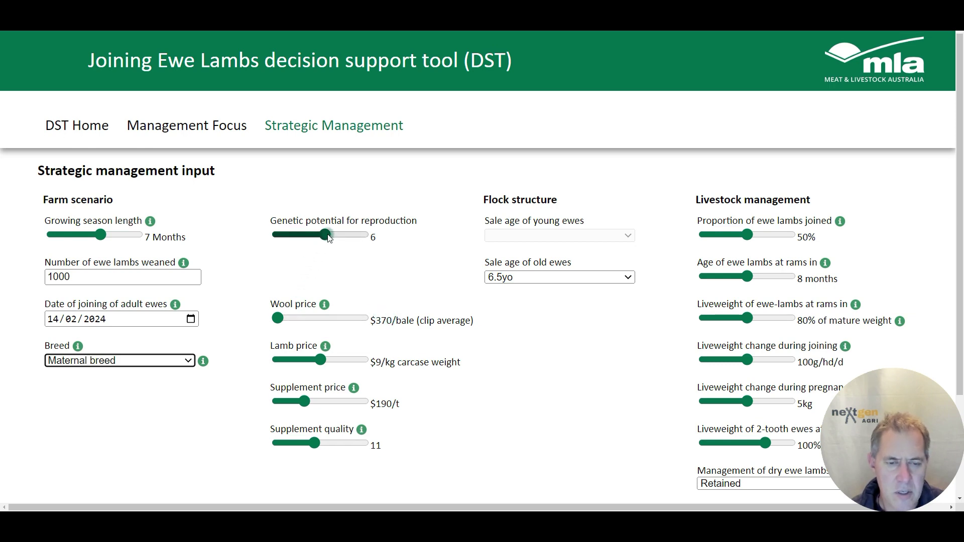
# - Raise the genetic potential for reproduction to 9, and lower it to 2
pyautogui.moveTo(328, 238); pyautogui.dragTo(359, 244)
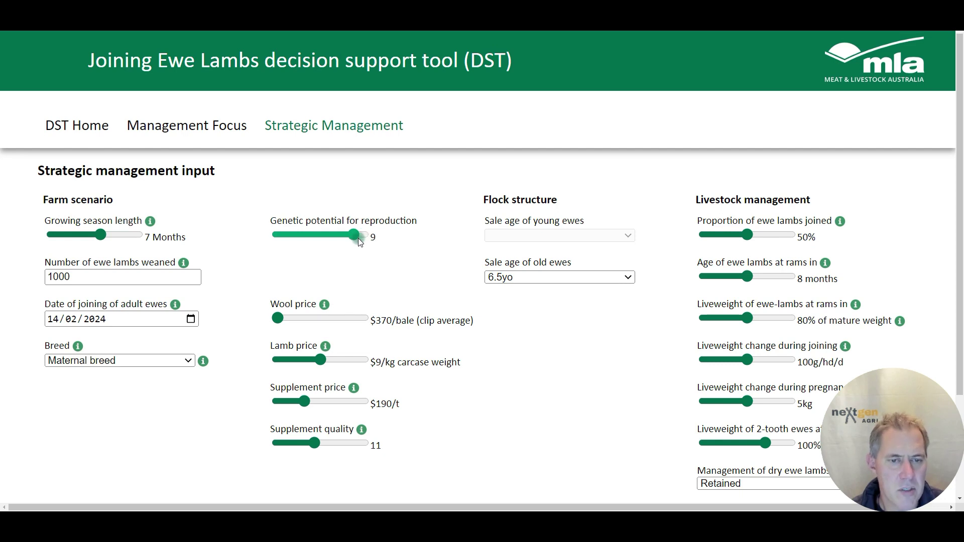
pyautogui.moveTo(358, 238); pyautogui.dragTo(290, 243)
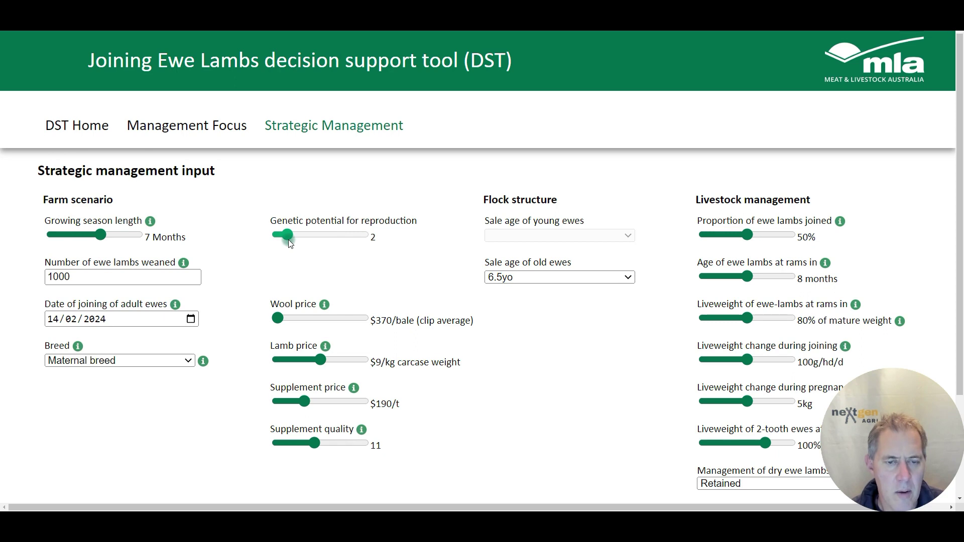
# - Set the lamb price to $8.5/kg carcase weight and the supplement price to $240/t
pyautogui.click(314, 362)
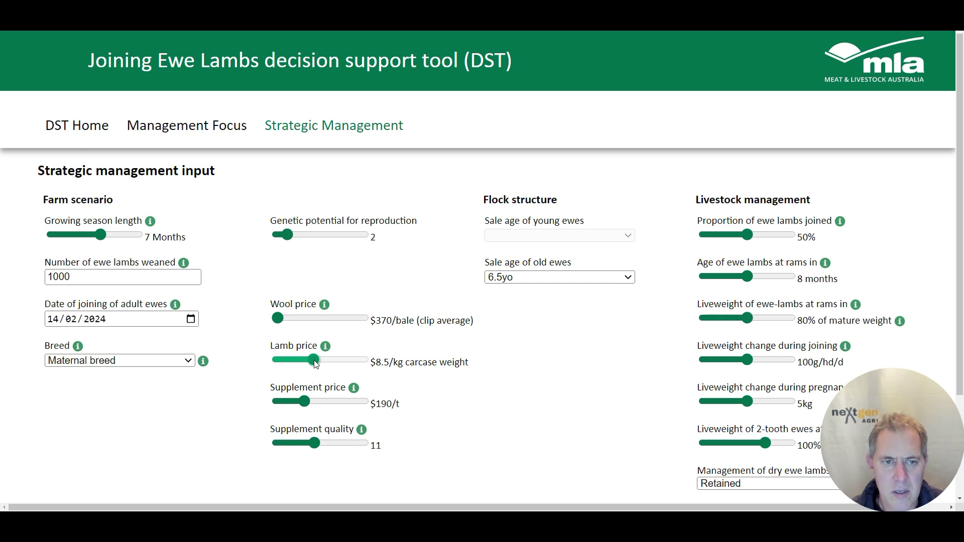
pyautogui.click(314, 361)
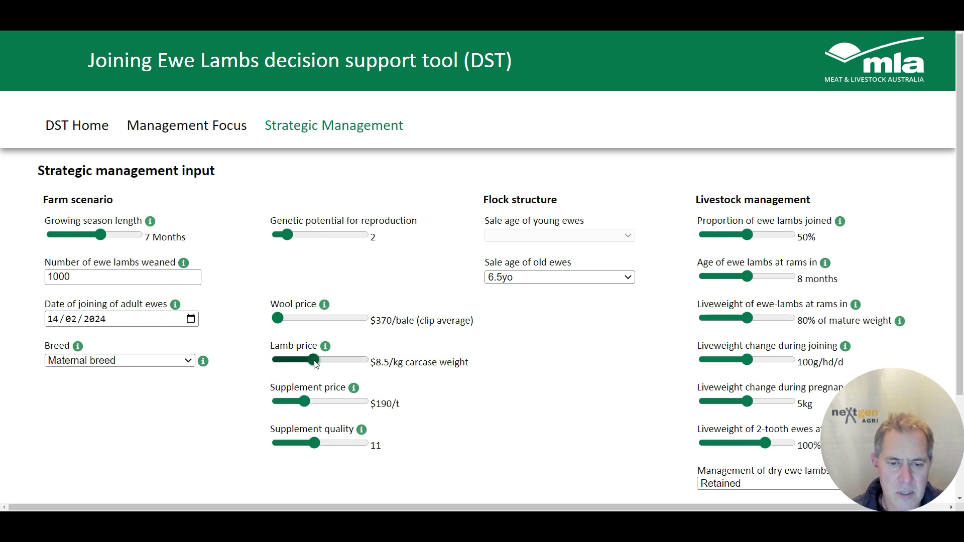
pyautogui.moveTo(304, 401); pyautogui.dragTo(315, 408)
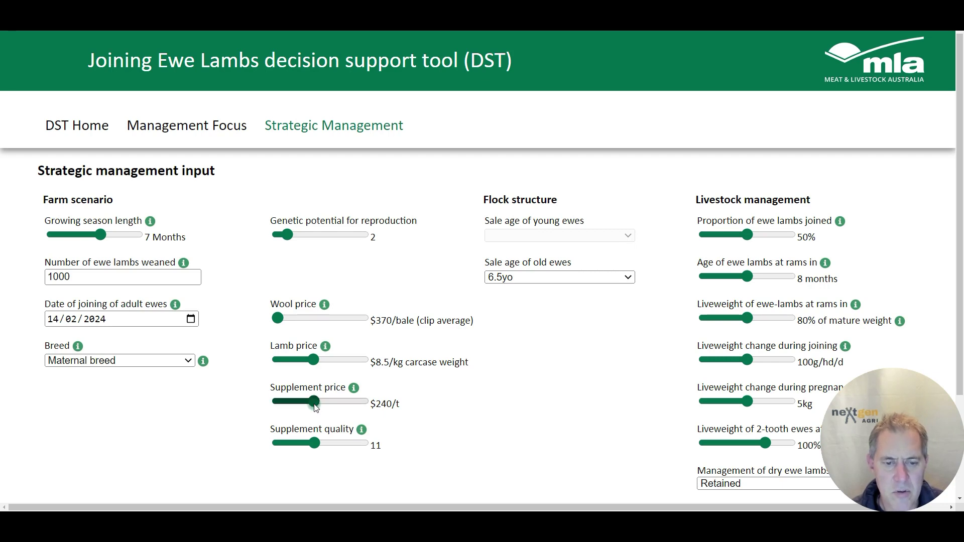
# - Lower the supplement quality, read its explanation of supplement energy ranges, and set it back to 11
pyautogui.click(317, 444)
pyautogui.moveTo(317, 445)
pyautogui.mouseDown()
pyautogui.moveTo(336, 445)
pyautogui.moveTo(303, 445)
pyautogui.mouseUp()
pyautogui.moveTo(362, 430)
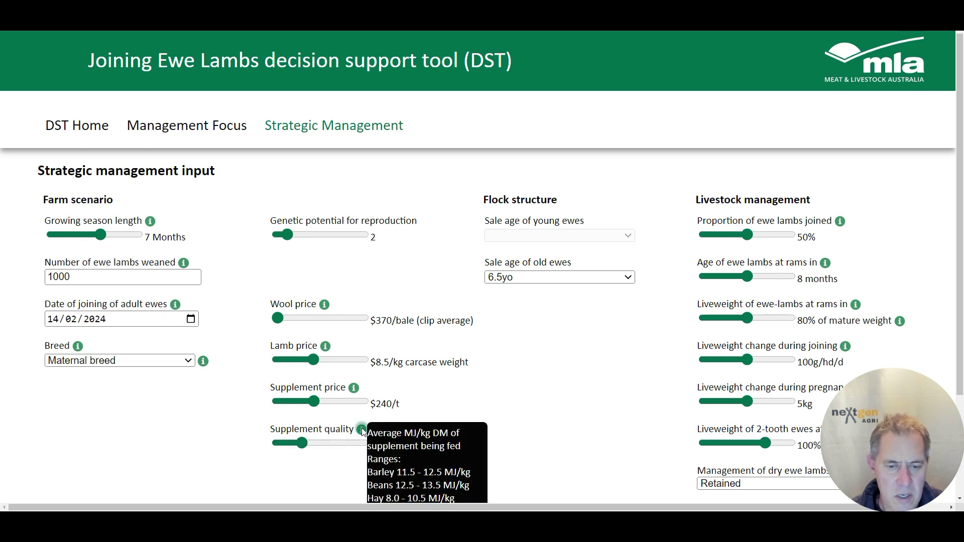
pyautogui.moveTo(302, 446)
pyautogui.mouseDown()
pyautogui.moveTo(333, 445)
pyautogui.moveTo(306, 447)
pyautogui.moveTo(317, 448)
pyautogui.mouseUp()
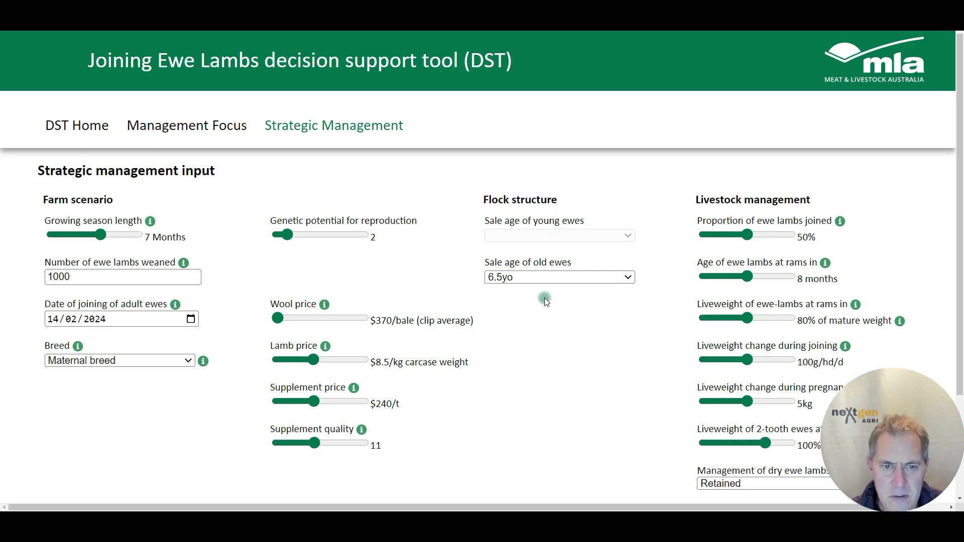
# - Set the genetic potential for reproduction to 5 and the growing season length to 8 months
pyautogui.moveTo(286, 234); pyautogui.dragTo(318, 242)
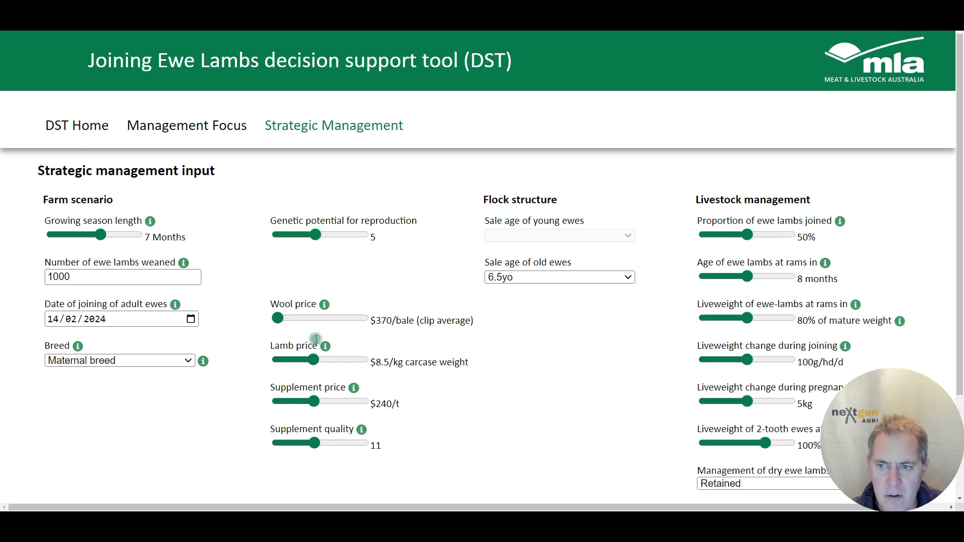
pyautogui.moveTo(101, 235); pyautogui.dragTo(126, 238)
# - Try joining 100% of the ewe lambs, and settle the proportion of ewe lambs joined at 65%
pyautogui.click(751, 239)
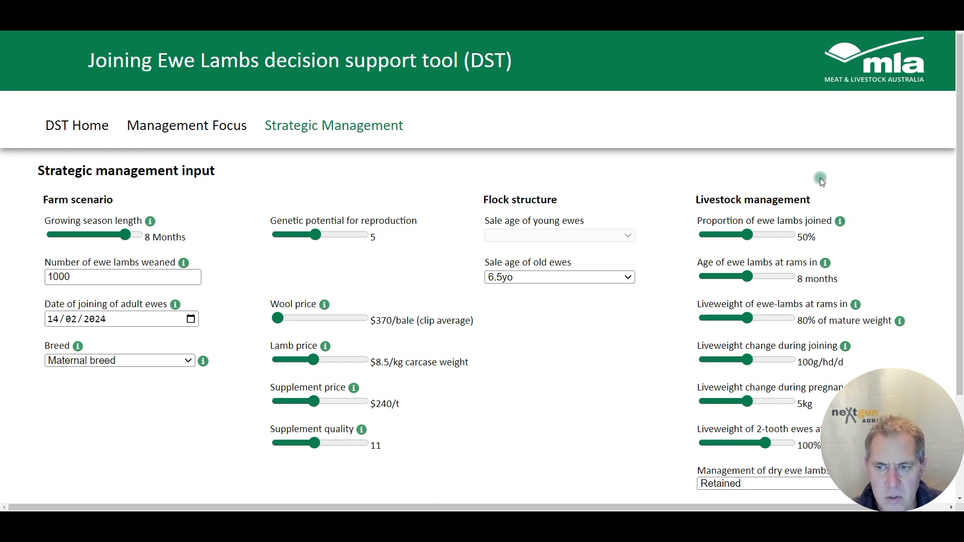
pyautogui.moveTo(838, 226)
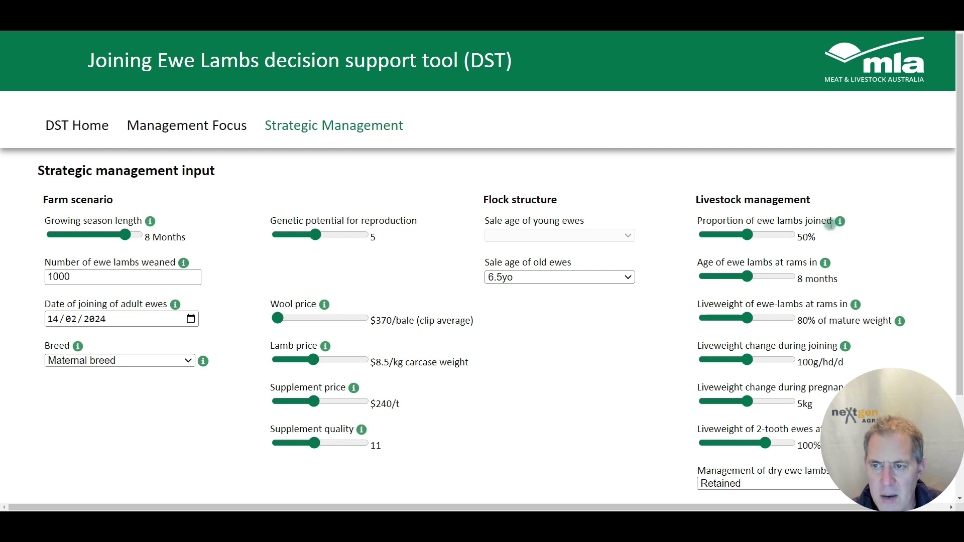
pyautogui.click(756, 236)
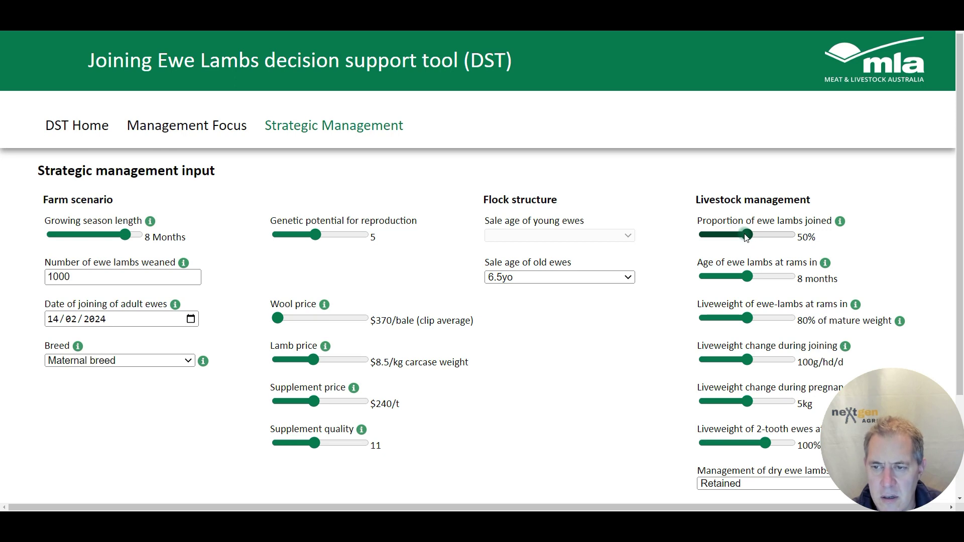
pyautogui.moveTo(747, 236); pyautogui.dragTo(808, 250)
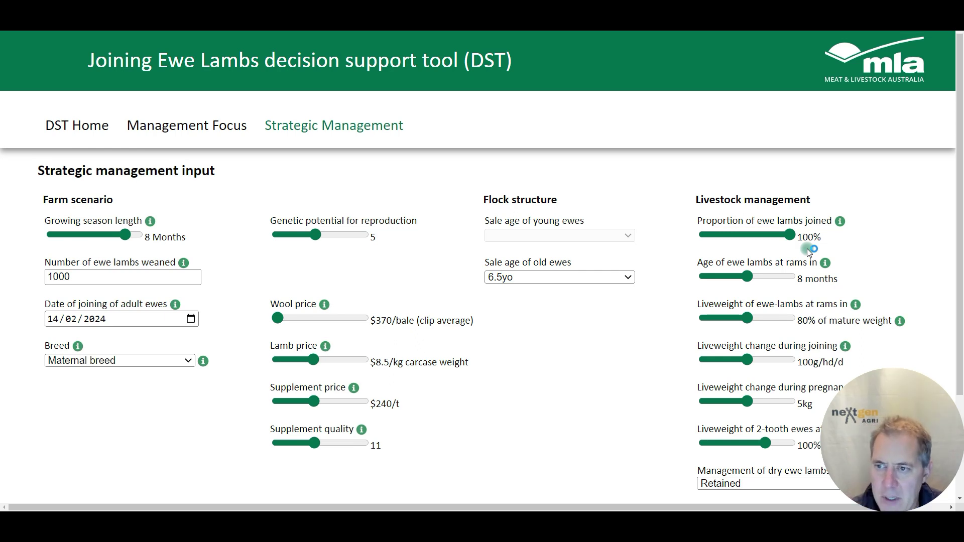
pyautogui.moveTo(806, 248); pyautogui.dragTo(759, 239)
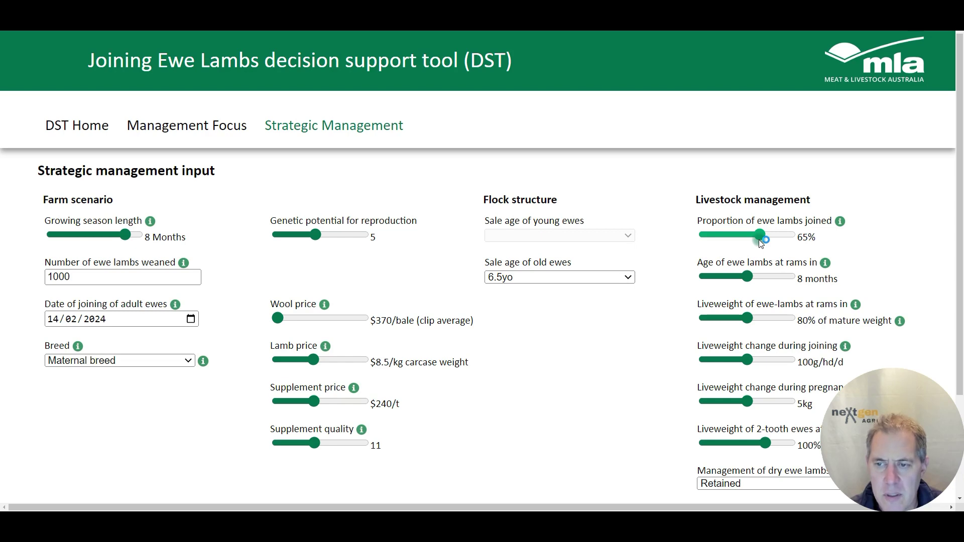
pyautogui.moveTo(761, 241); pyautogui.dragTo(761, 239)
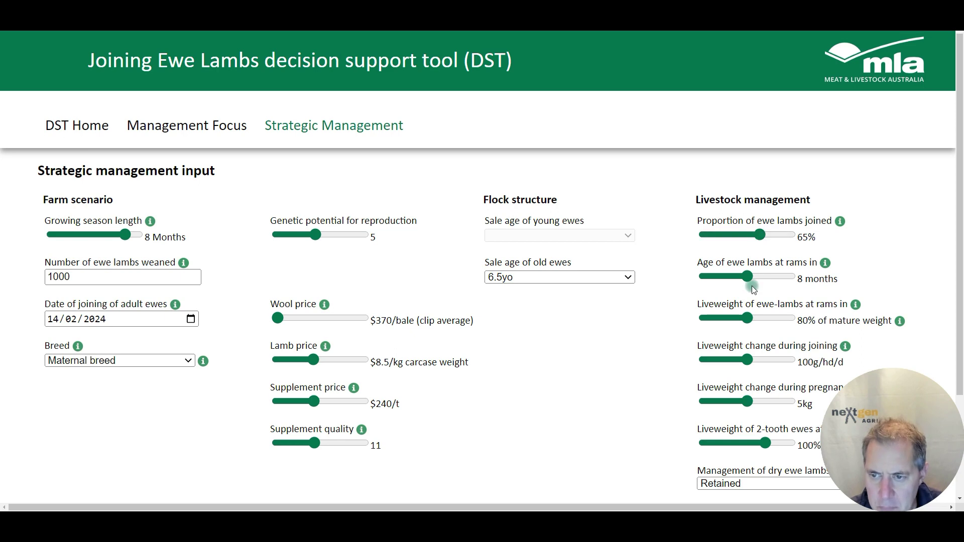
# - Try 7 and 9 months as the age of ewe lambs at rams in, and return it to 8 months
pyautogui.moveTo(748, 277); pyautogui.dragTo(704, 280)
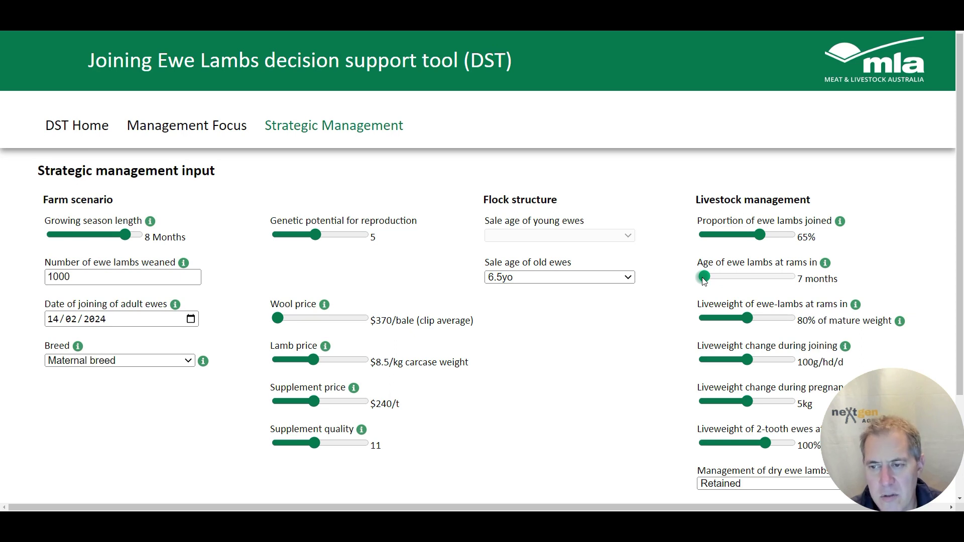
pyautogui.moveTo(704, 280); pyautogui.dragTo(809, 279)
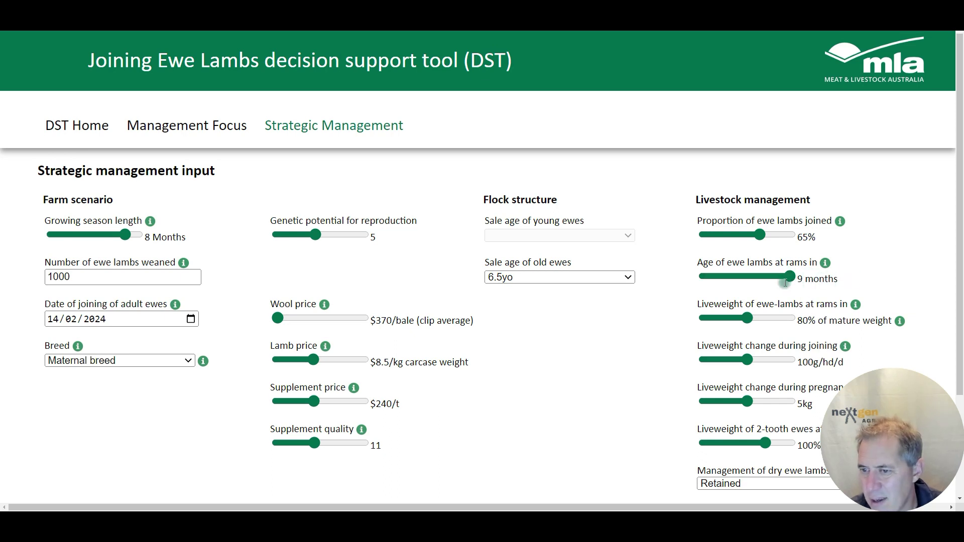
pyautogui.click(789, 278)
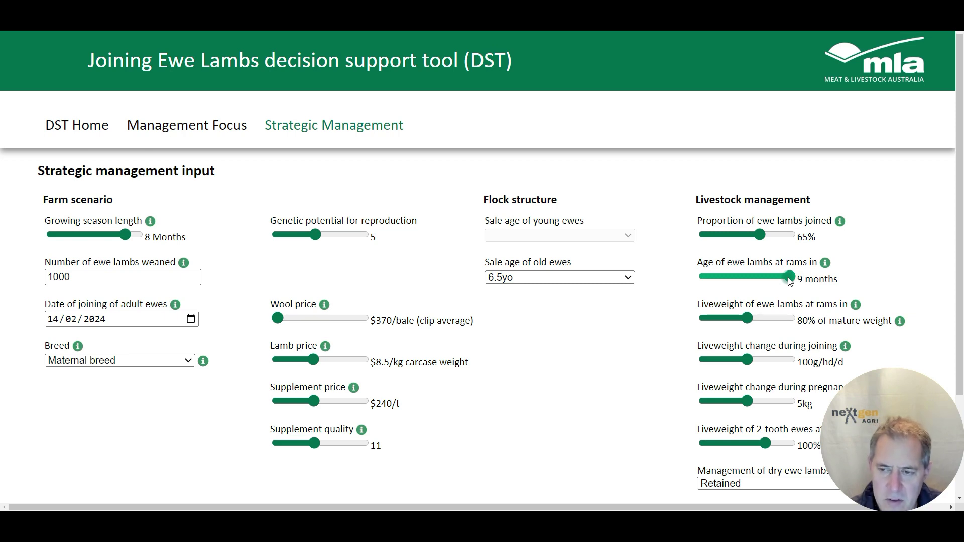
pyautogui.moveTo(790, 280); pyautogui.dragTo(753, 280)
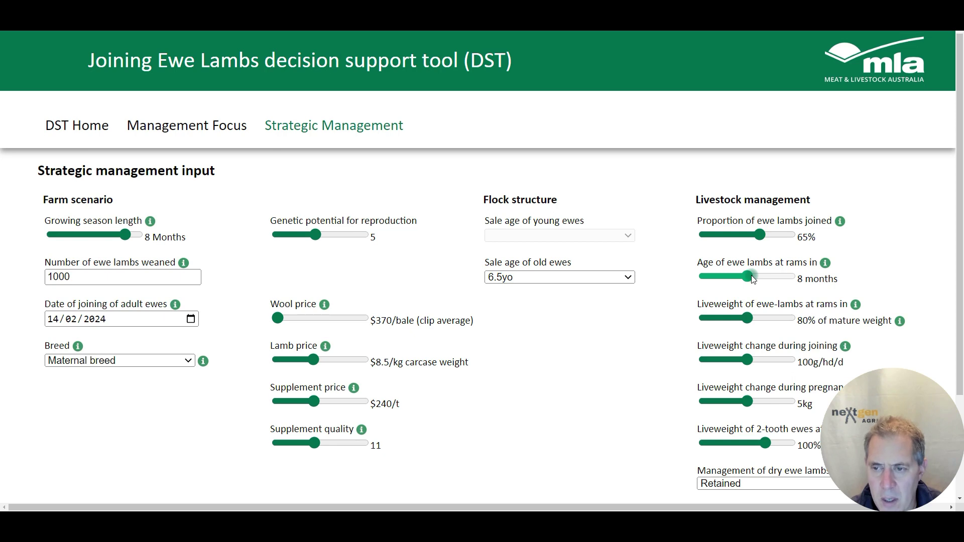
# - Read the explanation for liveweight of ewe-lambs at rams in, and set it to 75% of mature weight
pyautogui.click(748, 318)
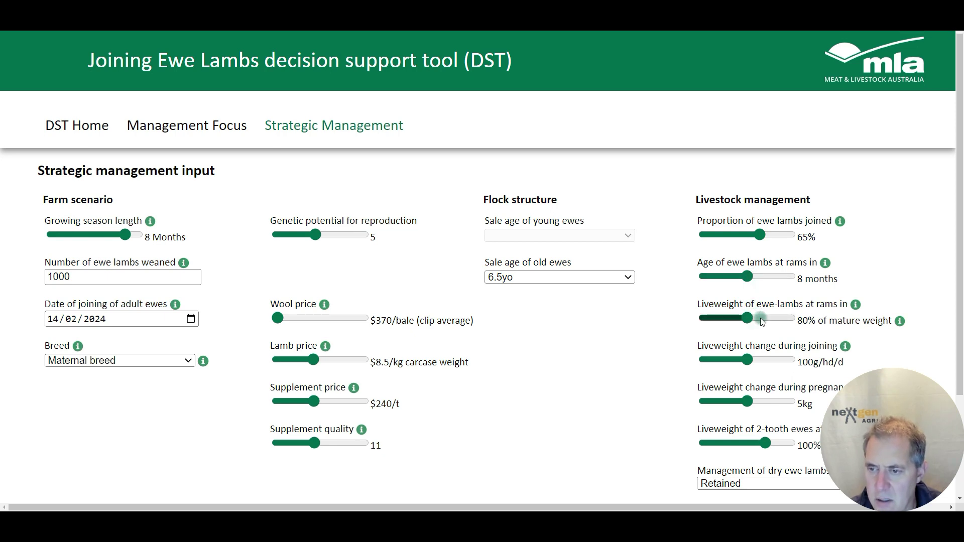
pyautogui.moveTo(857, 306)
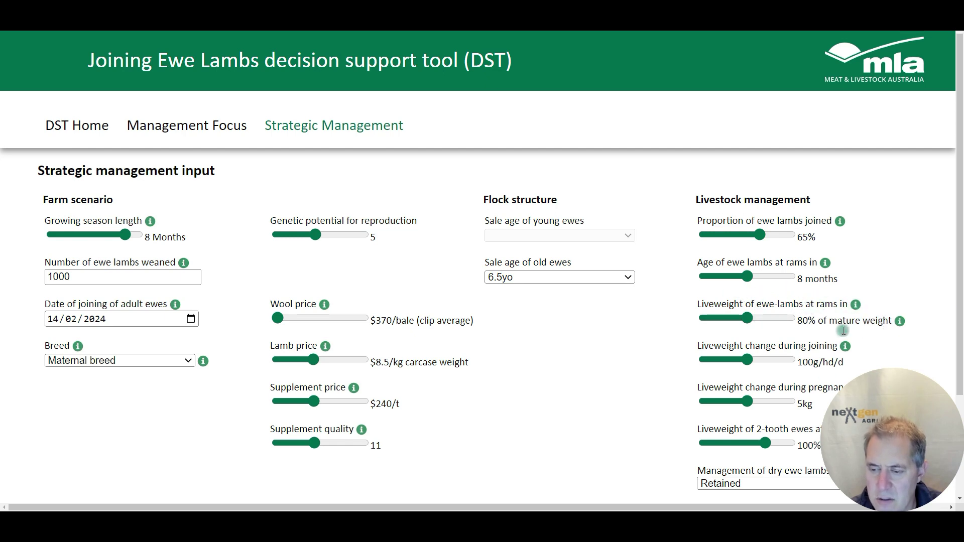
pyautogui.moveTo(790, 507); pyautogui.dragTo(844, 507)
pyautogui.moveTo(846, 326)
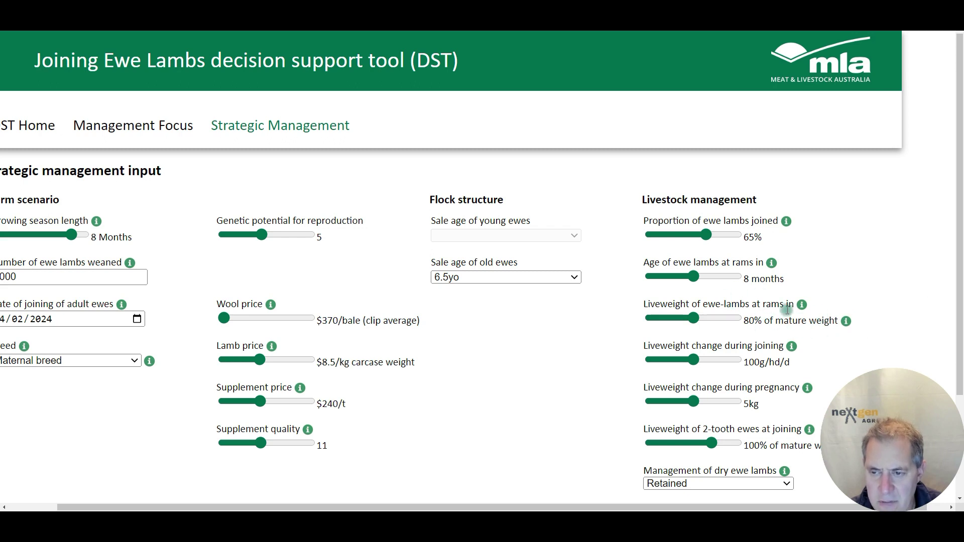
pyautogui.moveTo(801, 307)
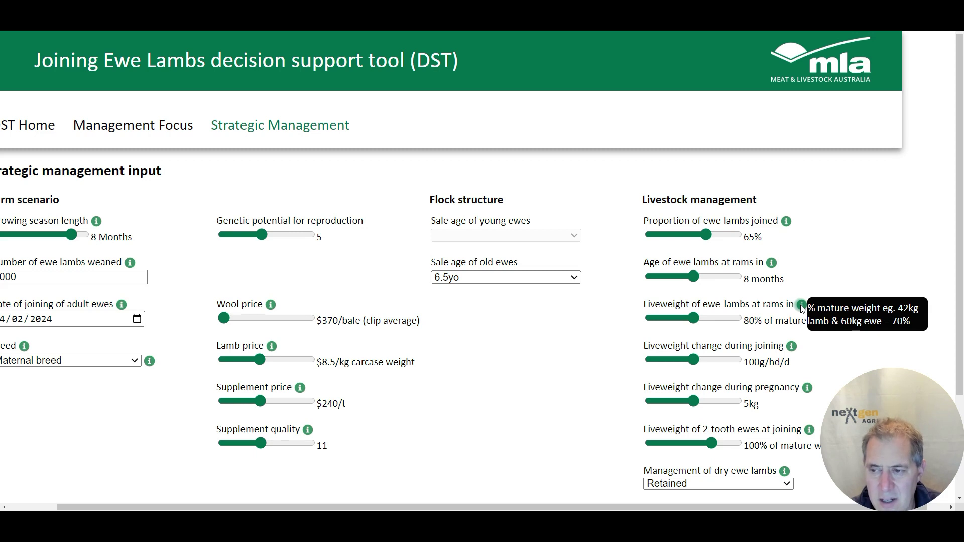
pyautogui.moveTo(697, 318); pyautogui.dragTo(678, 322)
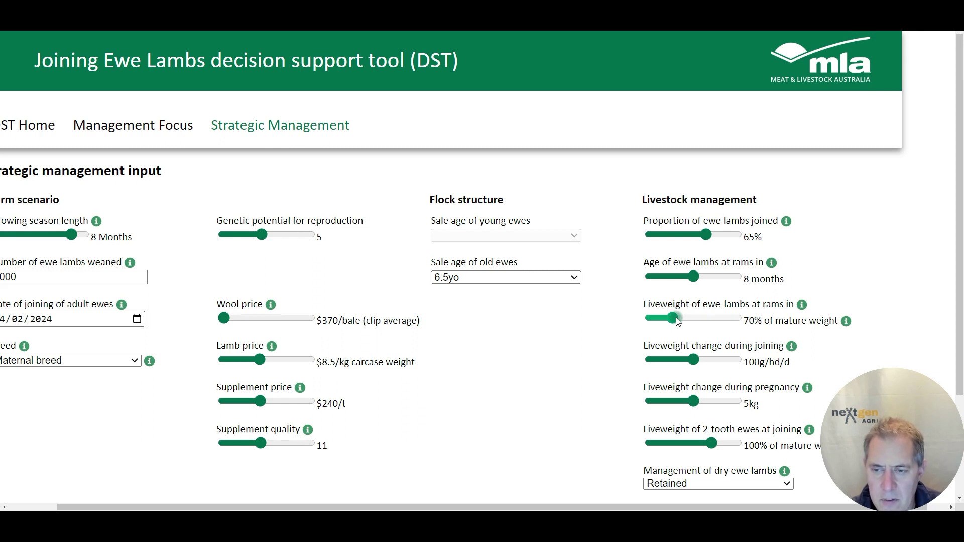
pyautogui.moveTo(678, 321)
pyautogui.mouseDown()
pyautogui.moveTo(707, 322)
pyautogui.moveTo(653, 324)
pyautogui.moveTo(680, 324)
pyautogui.mouseUp()
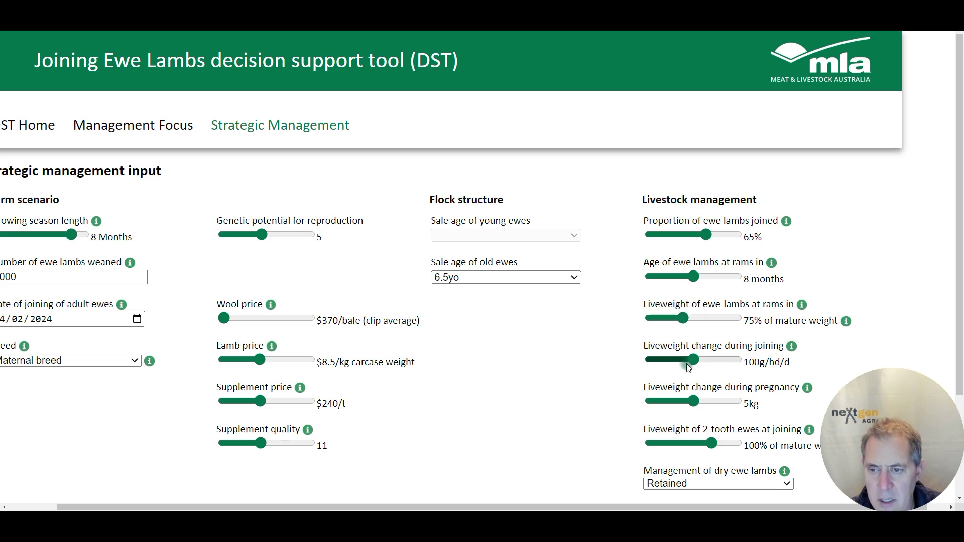
# - Examine the liveweight change settings for joining and pregnancy
pyautogui.moveTo(690, 358); pyautogui.dragTo(695, 359)
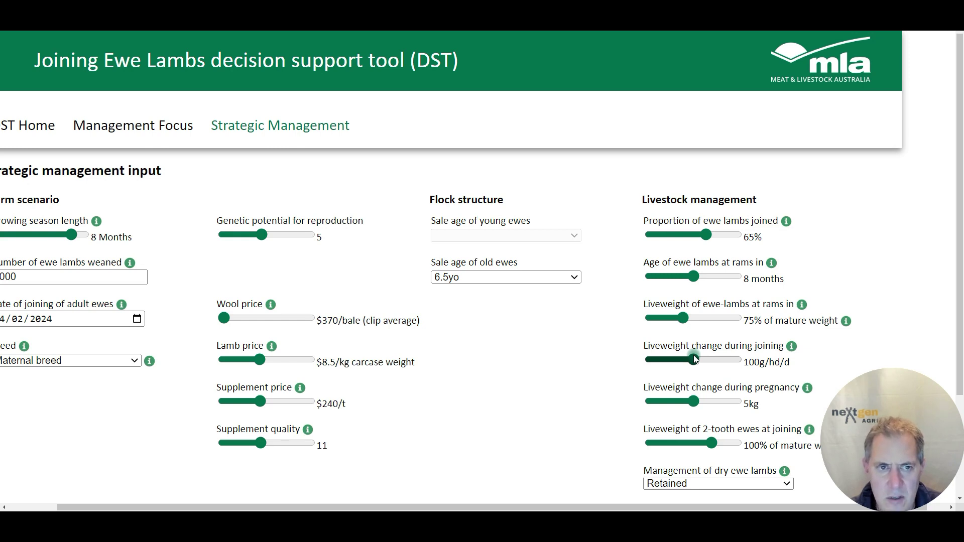
pyautogui.moveTo(694, 359); pyautogui.dragTo(695, 359)
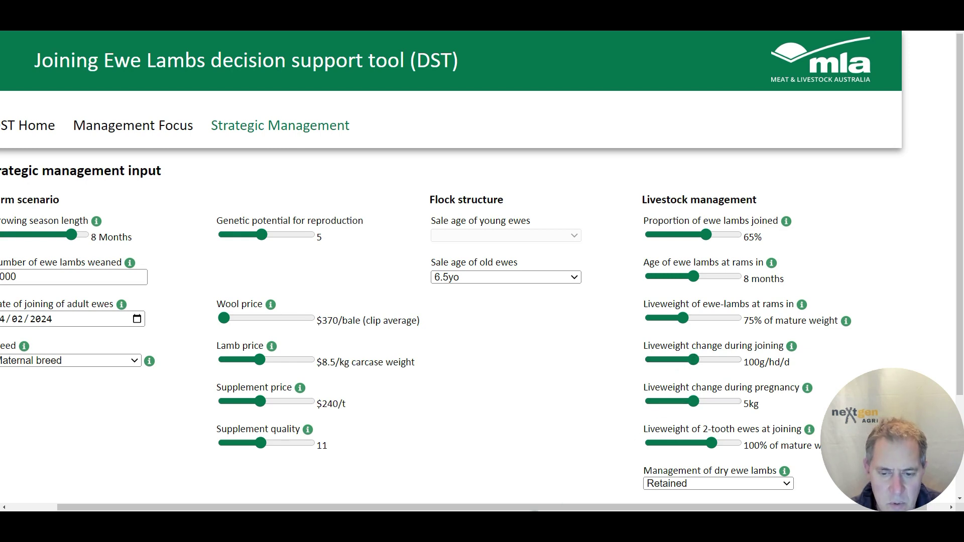
pyautogui.moveTo(536, 507); pyautogui.dragTo(478, 508)
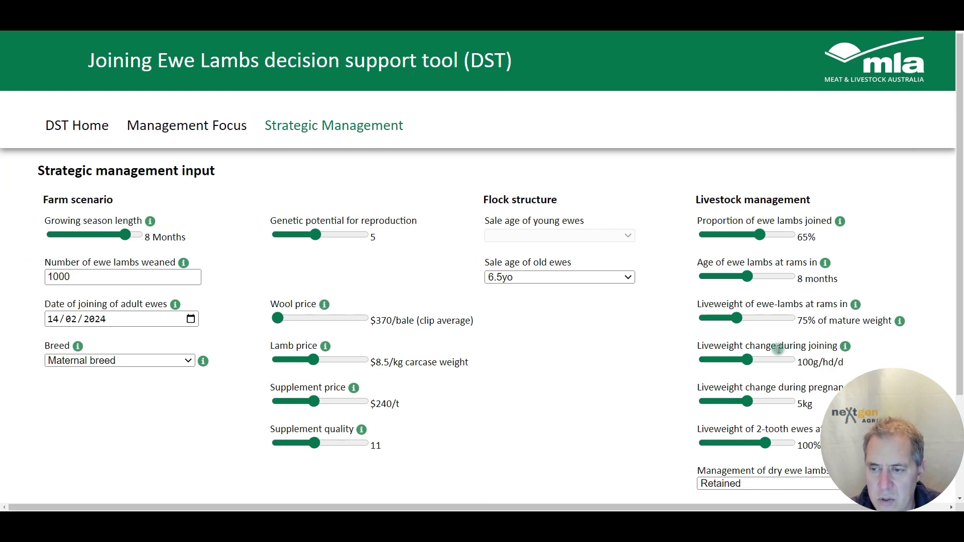
pyautogui.moveTo(845, 346)
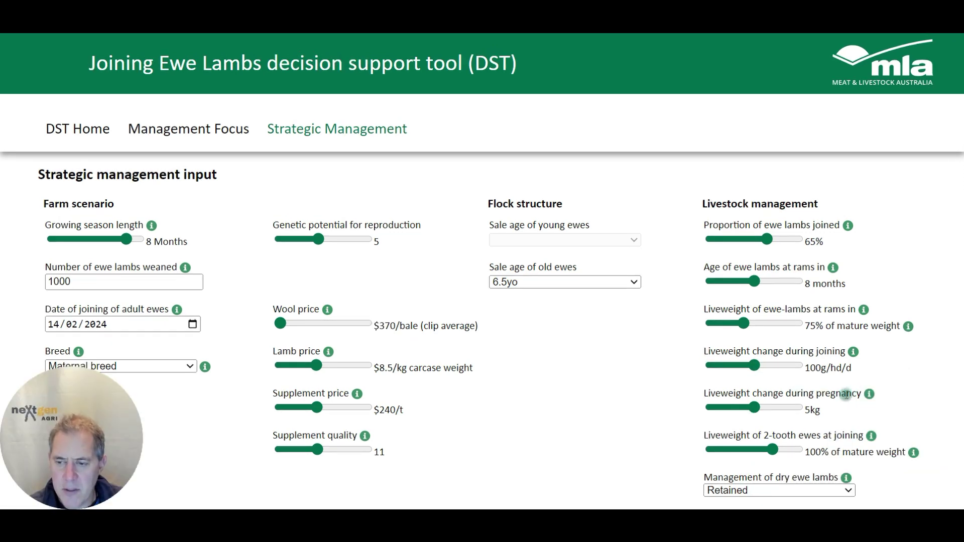
pyautogui.click(753, 405)
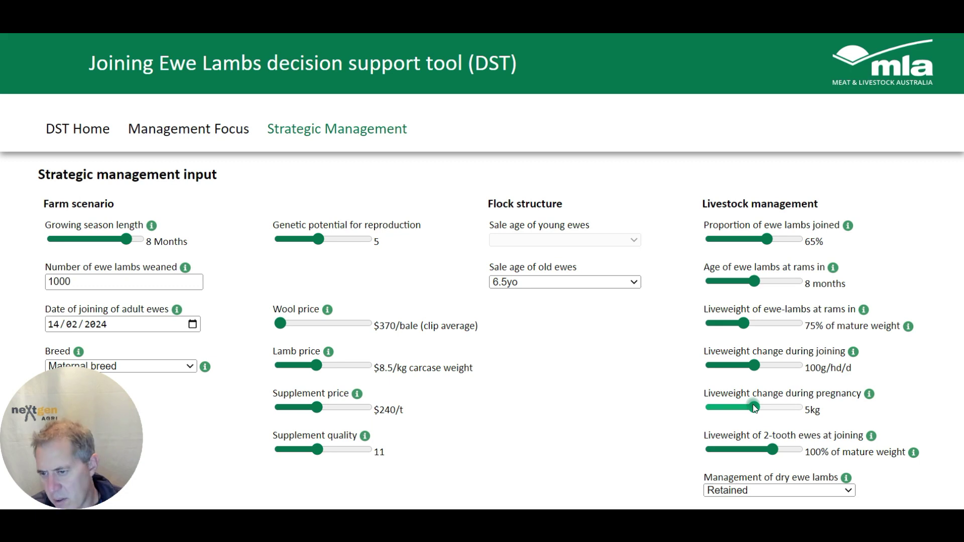
# - Set the liveweight change during pregnancy to 6 kg and the liveweight of 2-tooth ewes at joining to 90% of mature weight
pyautogui.moveTo(869, 397)
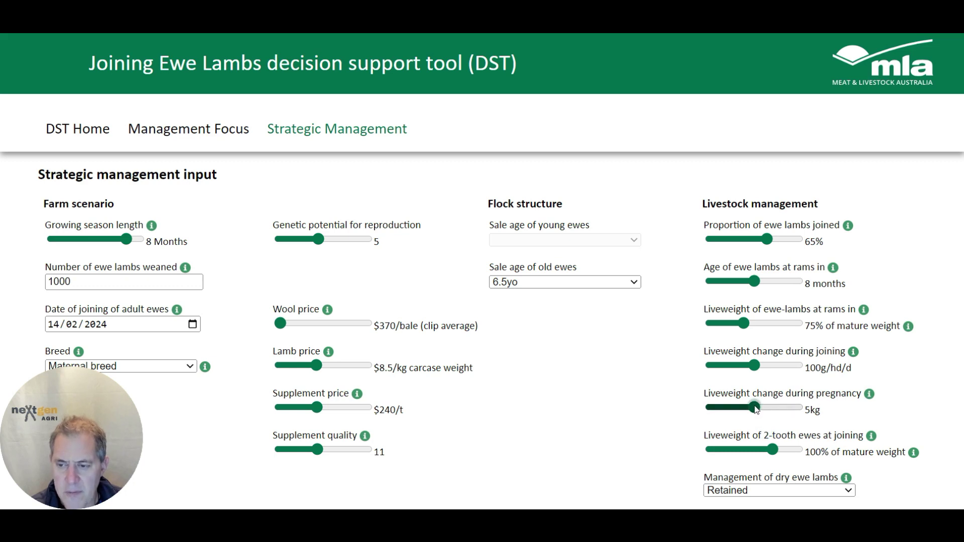
pyautogui.moveTo(755, 410)
pyautogui.mouseDown()
pyautogui.moveTo(713, 414)
pyautogui.moveTo(808, 412)
pyautogui.moveTo(760, 413)
pyautogui.mouseUp()
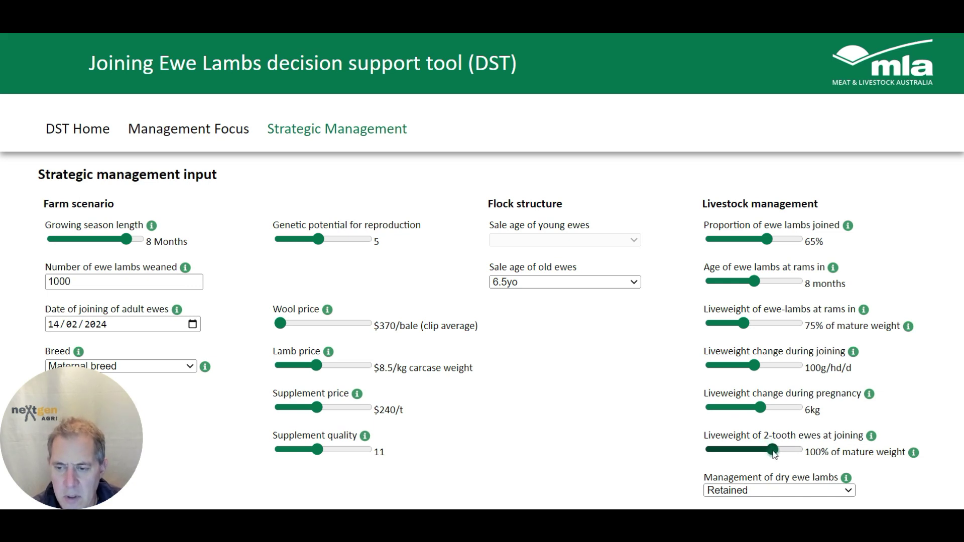
pyautogui.moveTo(774, 452); pyautogui.dragTo(730, 454)
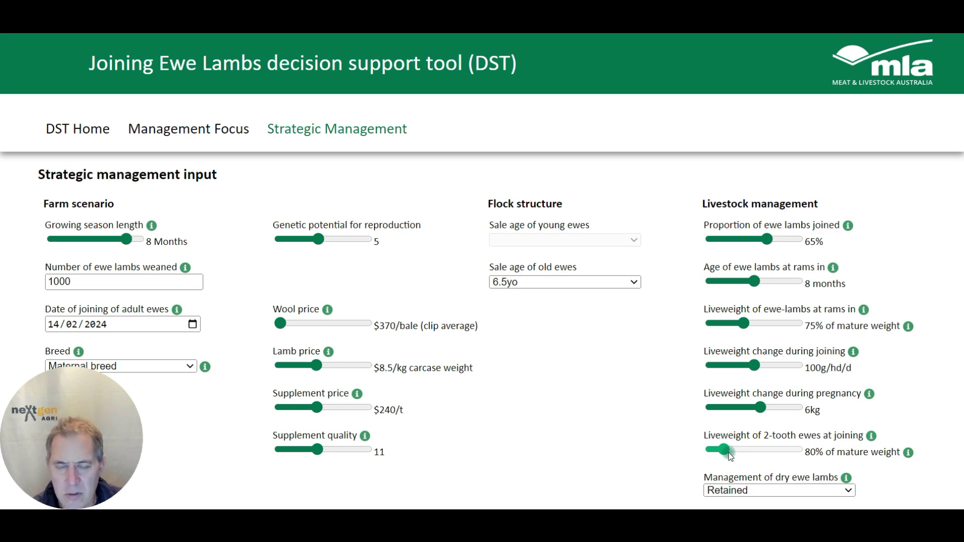
pyautogui.moveTo(730, 455); pyautogui.dragTo(737, 456)
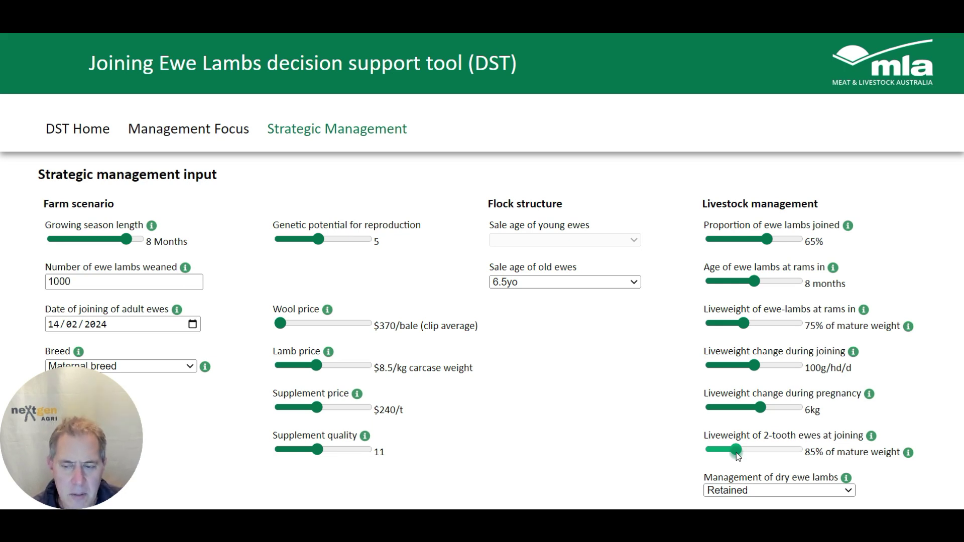
pyautogui.moveTo(736, 452); pyautogui.dragTo(749, 453)
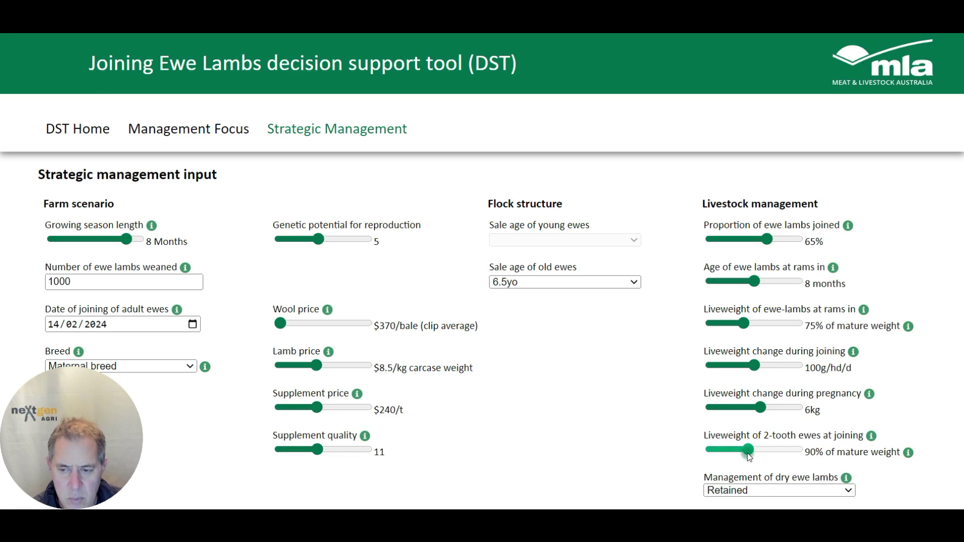
# - Set the management of dry ewe lambs to Sold
pyautogui.click(852, 490)
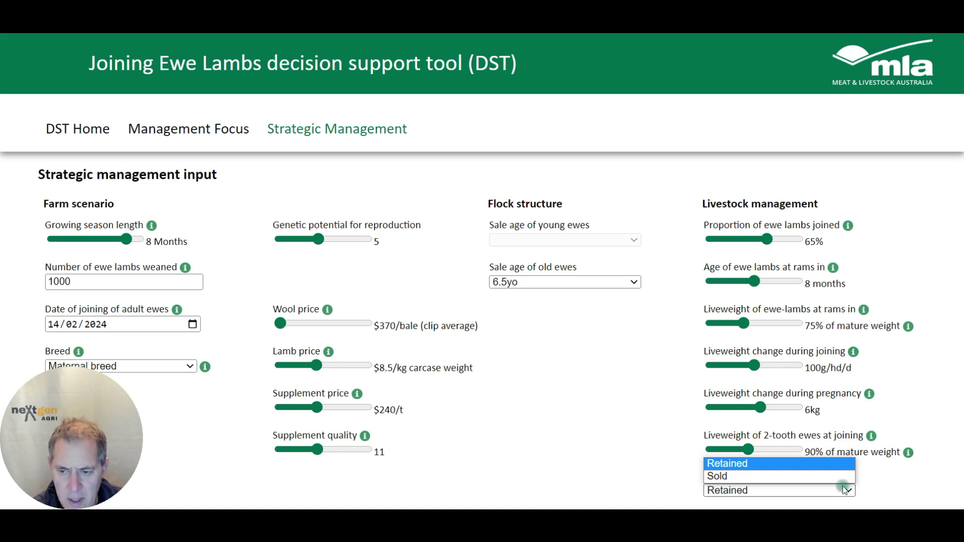
pyautogui.click(726, 464)
pyautogui.click(852, 492)
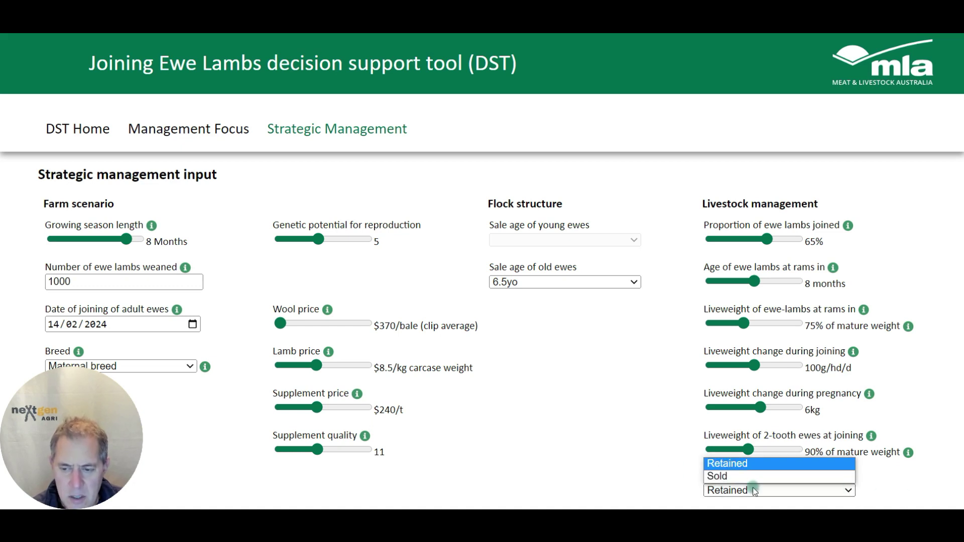
pyautogui.click(754, 477)
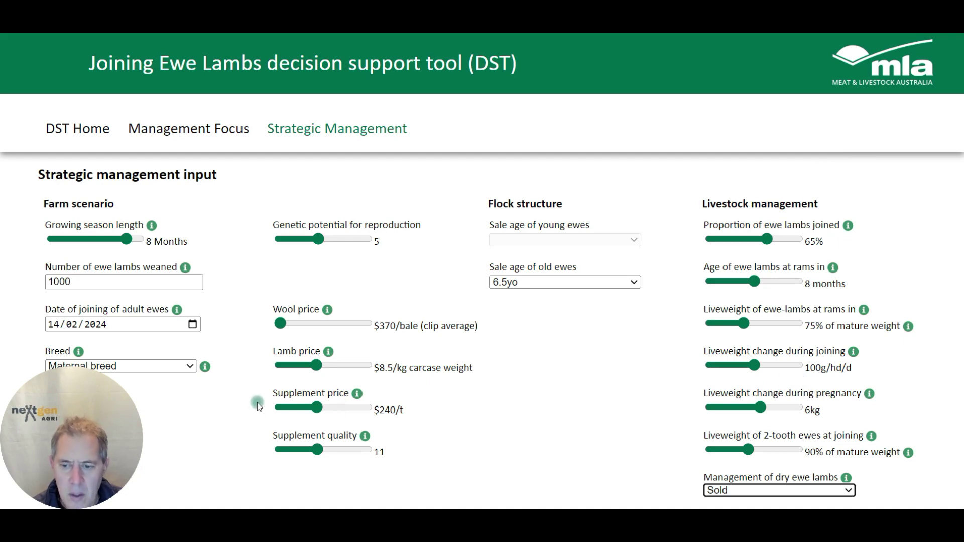
# - Analyse the strategic management scenario and compare the chosen livestock management with the results and indicative management
pyautogui.scroll(-1, 584, 464)
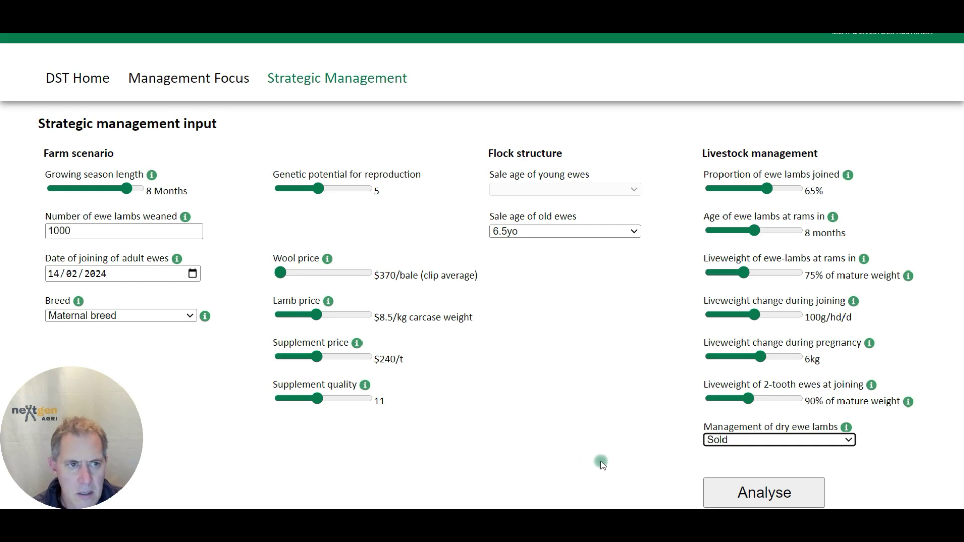
pyautogui.scroll(1, 584, 438)
pyautogui.scroll(-1, 583, 439)
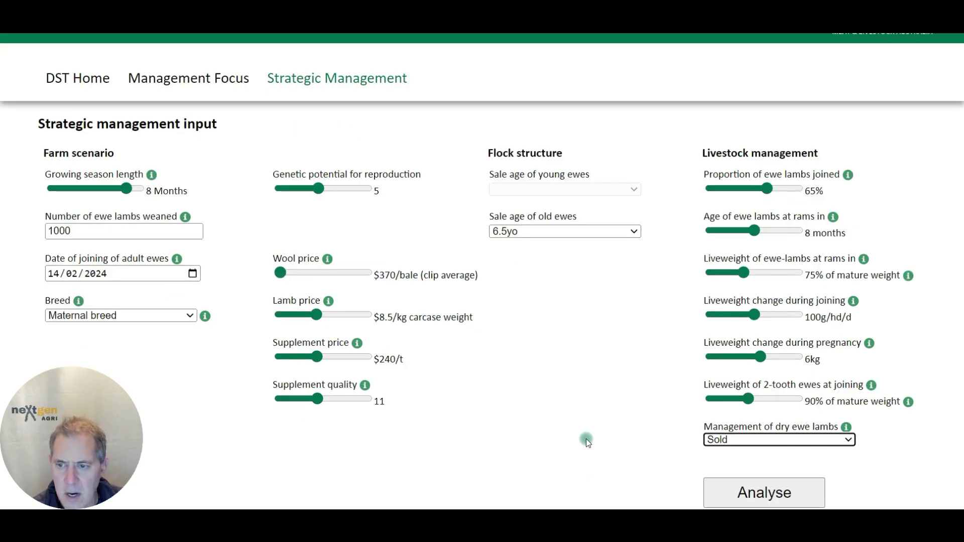
pyautogui.click(781, 494)
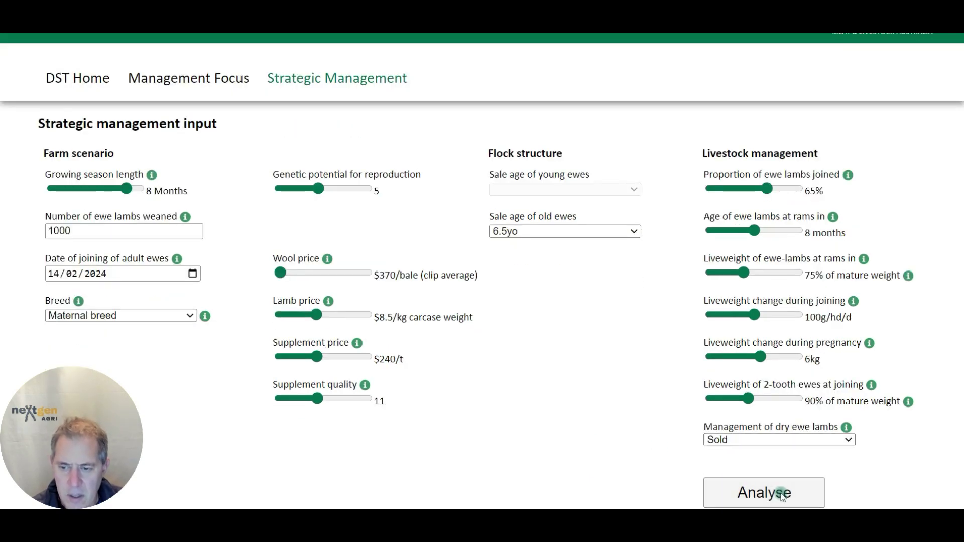
pyautogui.click(781, 495)
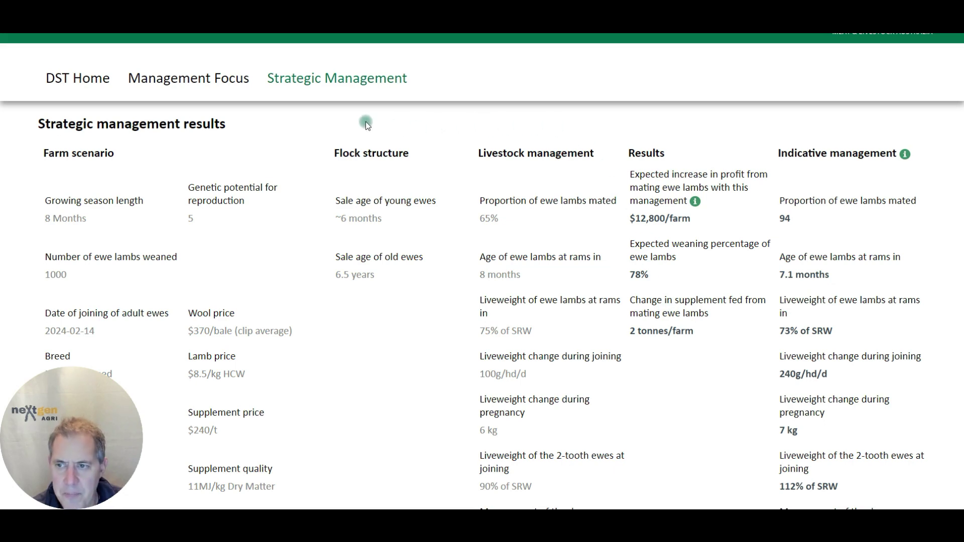
pyautogui.scroll(-1, 890, 231)
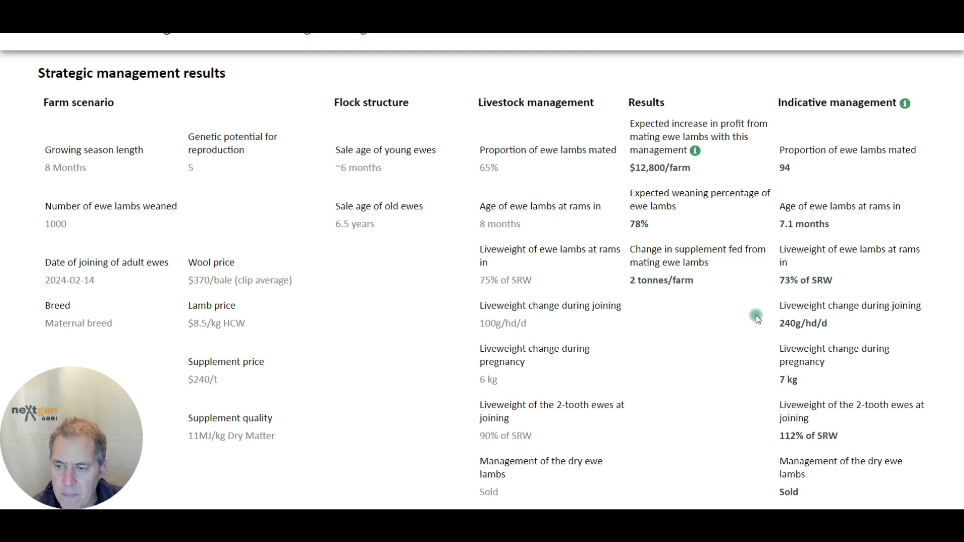
pyautogui.scroll(2, 755, 315)
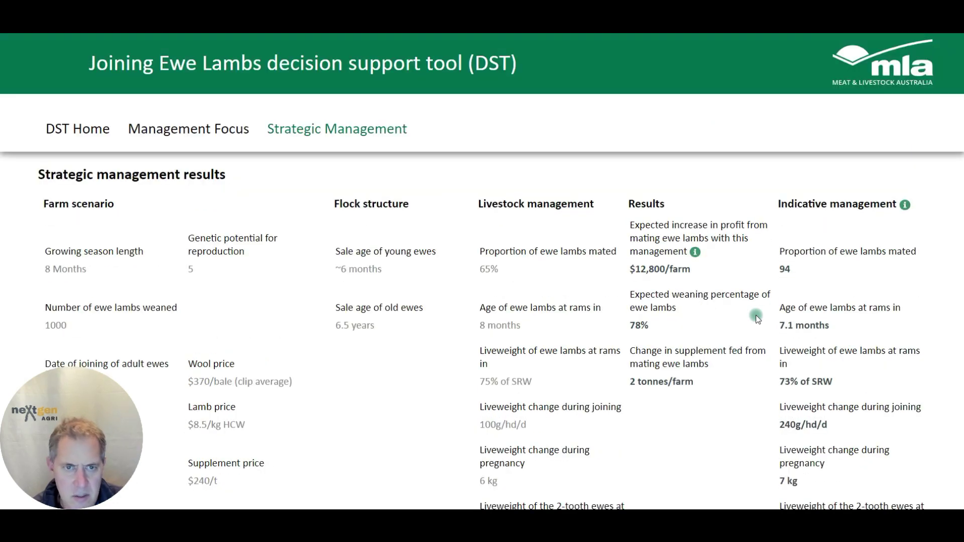
# - Revise the inputs to 90% of ewe lambs joined, 200 g/hd/d gain during joining, 3 kg during pregnancy and 2-tooth ewes at 100% of mature weight
pyautogui.click(358, 135)
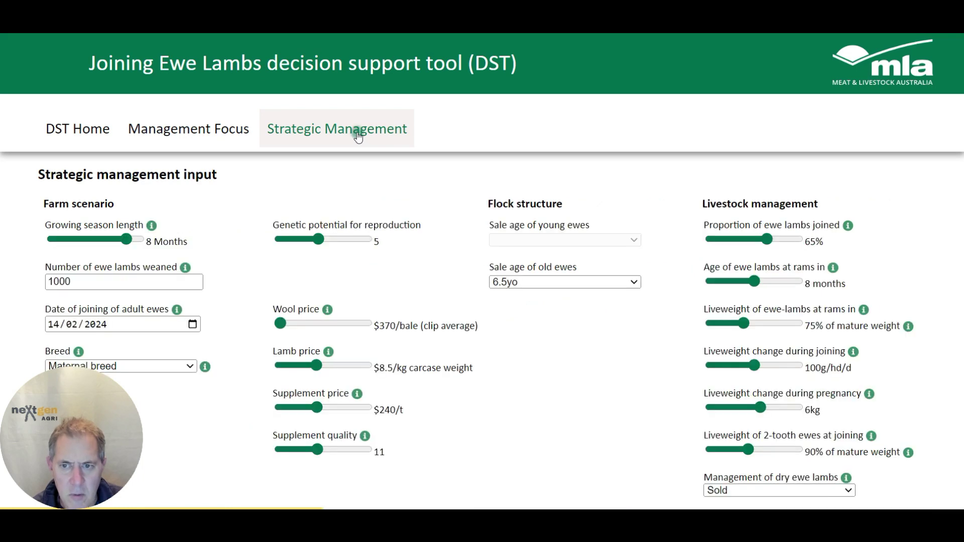
pyautogui.moveTo(773, 248); pyautogui.dragTo(789, 246)
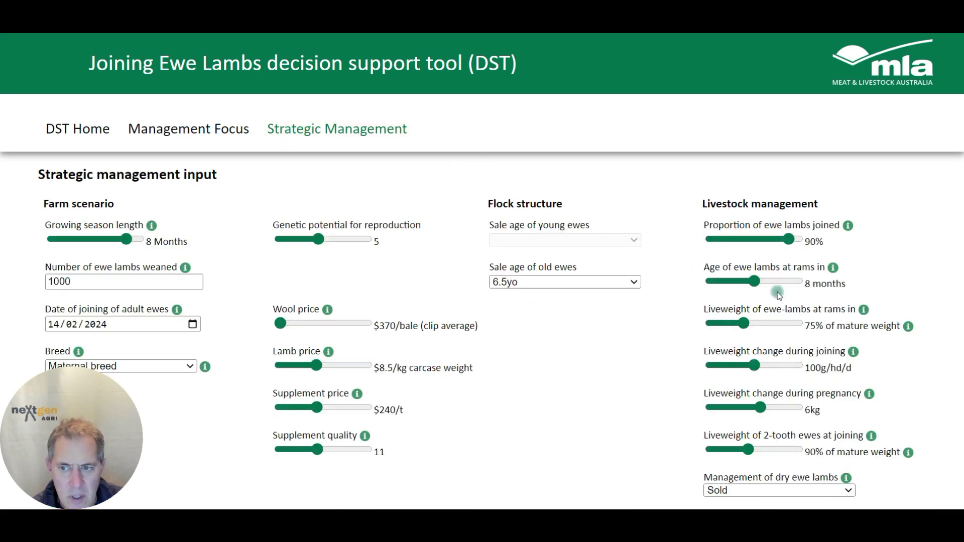
pyautogui.moveTo(754, 365); pyautogui.dragTo(783, 366)
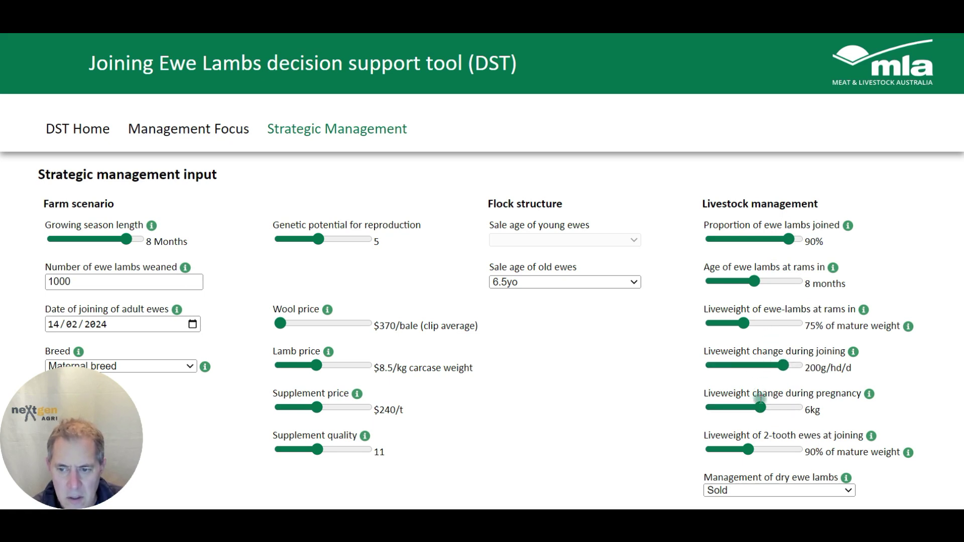
pyautogui.moveTo(760, 407); pyautogui.dragTo(743, 408)
pyautogui.moveTo(757, 455); pyautogui.dragTo(778, 453)
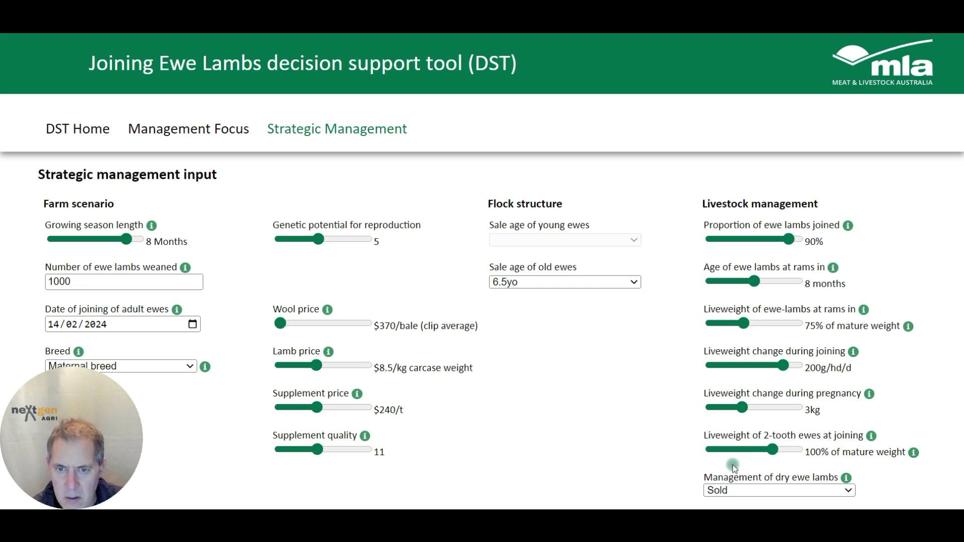
# - Analyse the scenario with 90% of ewe lambs joined and review its profit, weaning, supplement and indicative management results
pyautogui.scroll(-1, 733, 465)
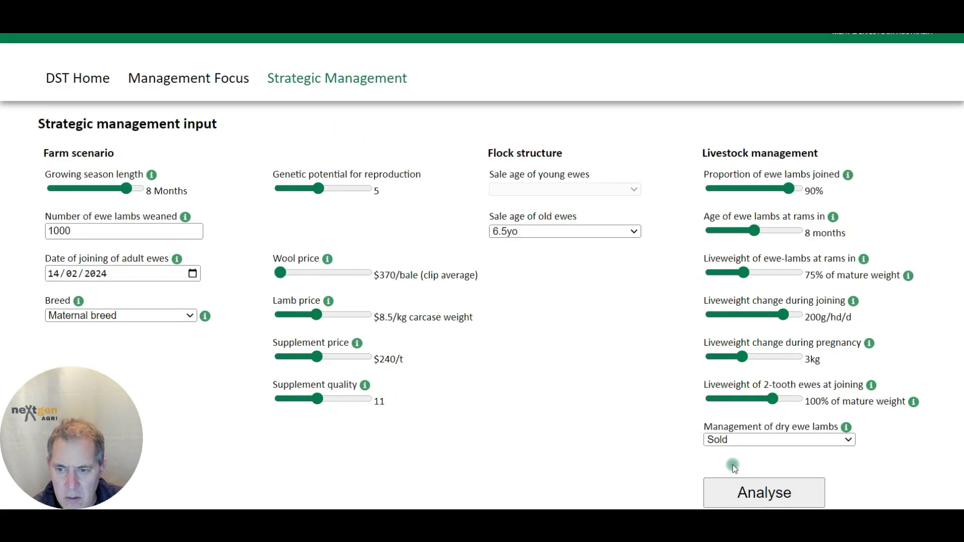
pyautogui.click(773, 491)
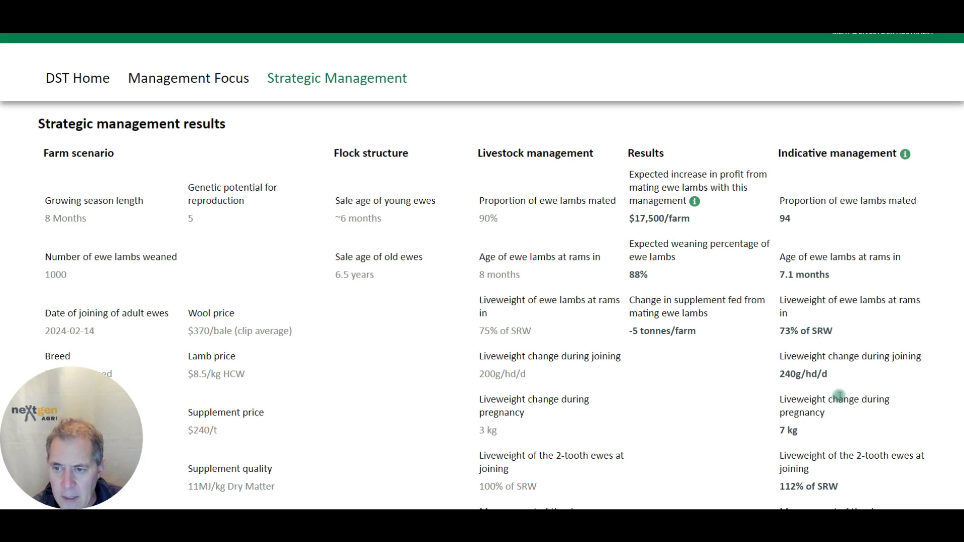
pyautogui.scroll(-1, 803, 478)
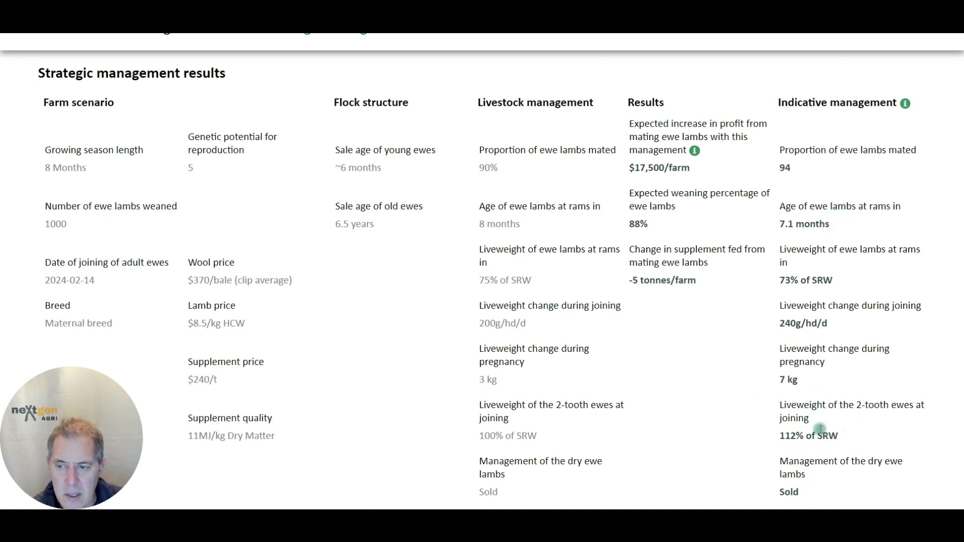
pyautogui.scroll(3, 820, 430)
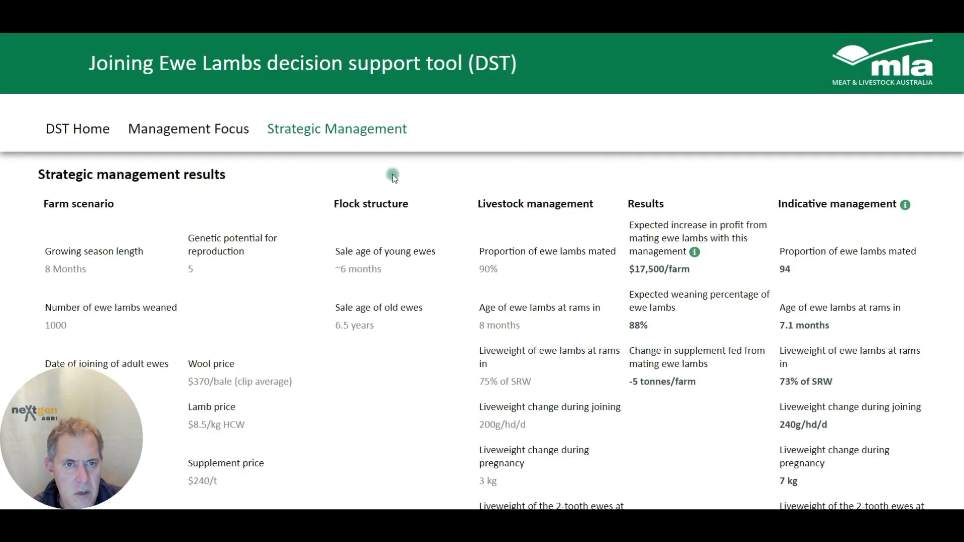
# - Set the age of ewe lambs at rams in to 7.5 months and the 2-tooth ewe liveweight at joining to 110% of mature weight
pyautogui.click(359, 144)
pyautogui.moveTo(754, 281); pyautogui.dragTo(736, 285)
pyautogui.scroll(-1, 778, 412)
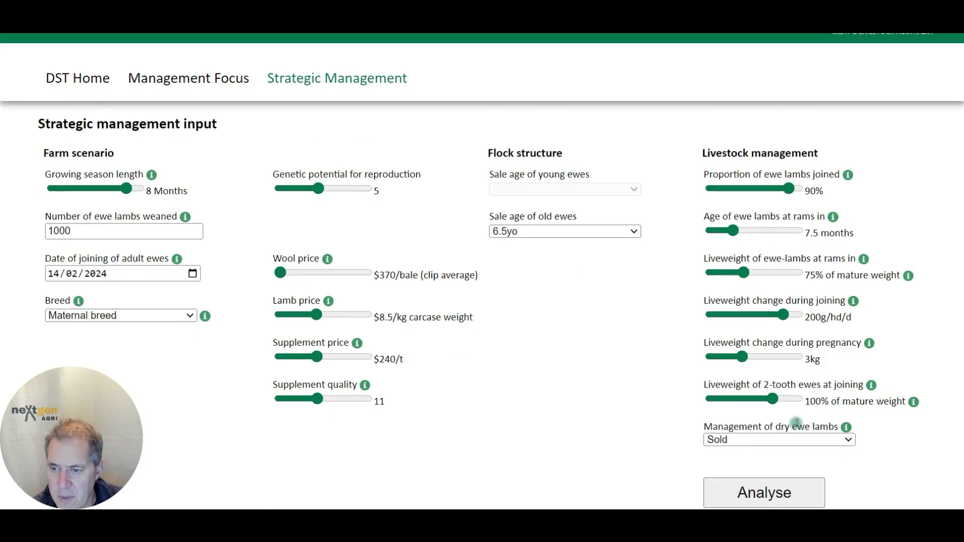
pyautogui.moveTo(775, 405); pyautogui.dragTo(795, 401)
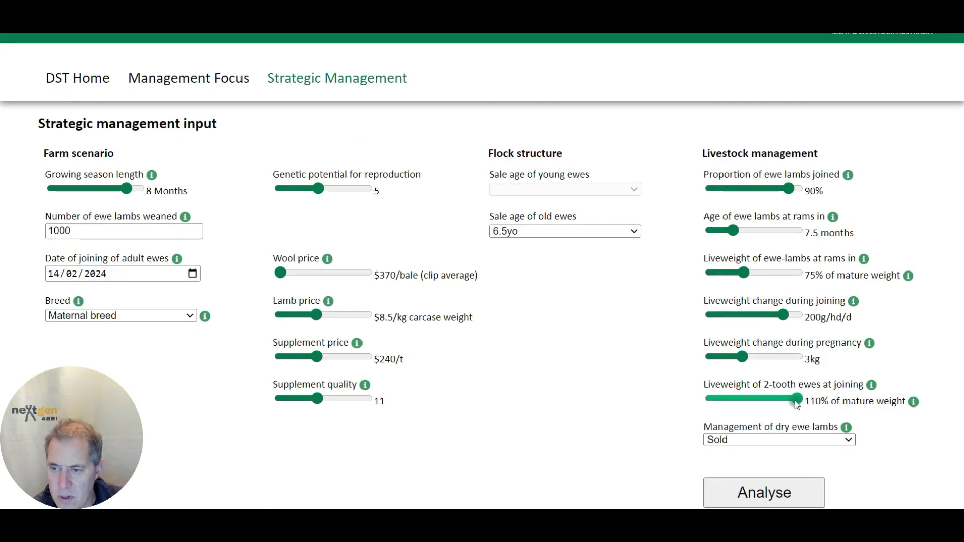
# - Analyse the scenario with the younger joining age and heavier 2-tooth ewes, and review the strategic management results
pyautogui.click(745, 458)
pyautogui.scroll(-1, 745, 458)
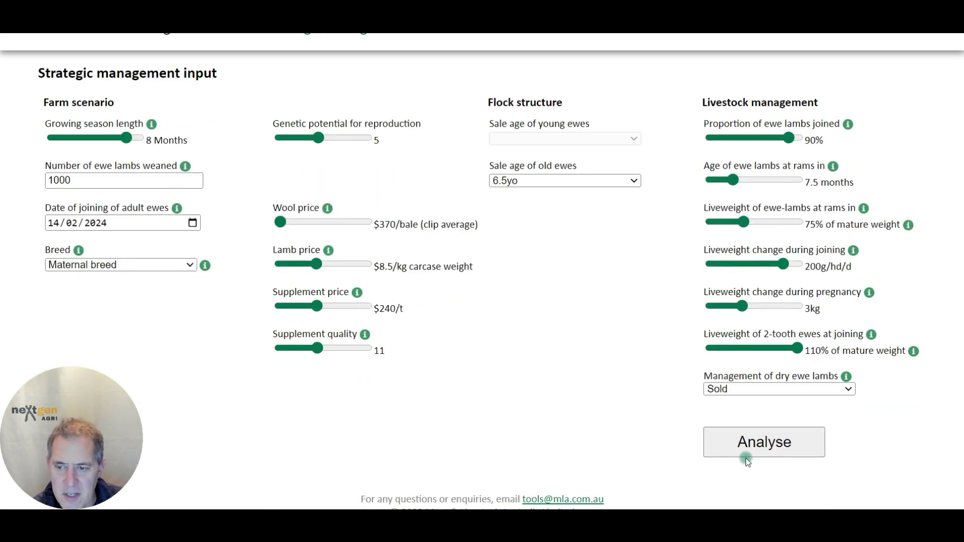
pyautogui.click(773, 441)
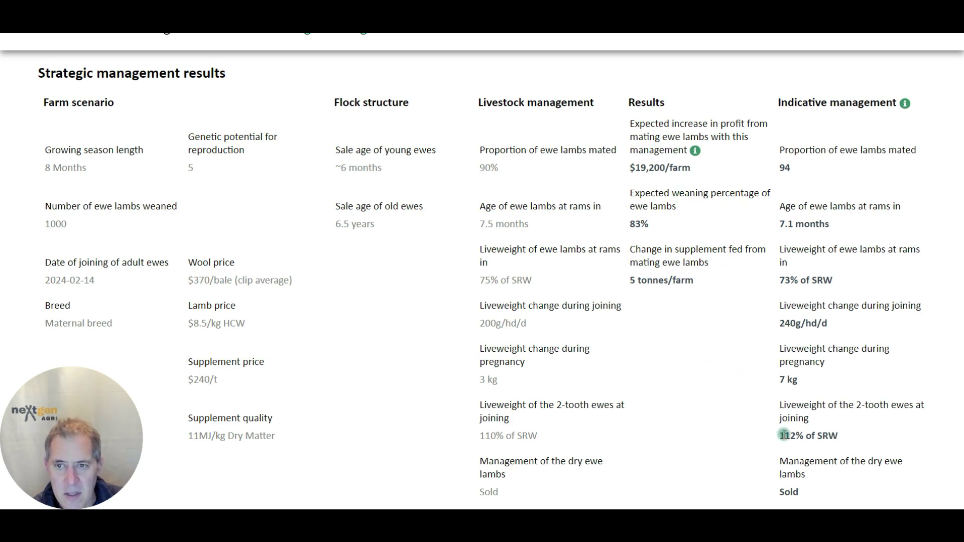
pyautogui.scroll(1, 784, 435)
pyautogui.scroll(-1, 784, 435)
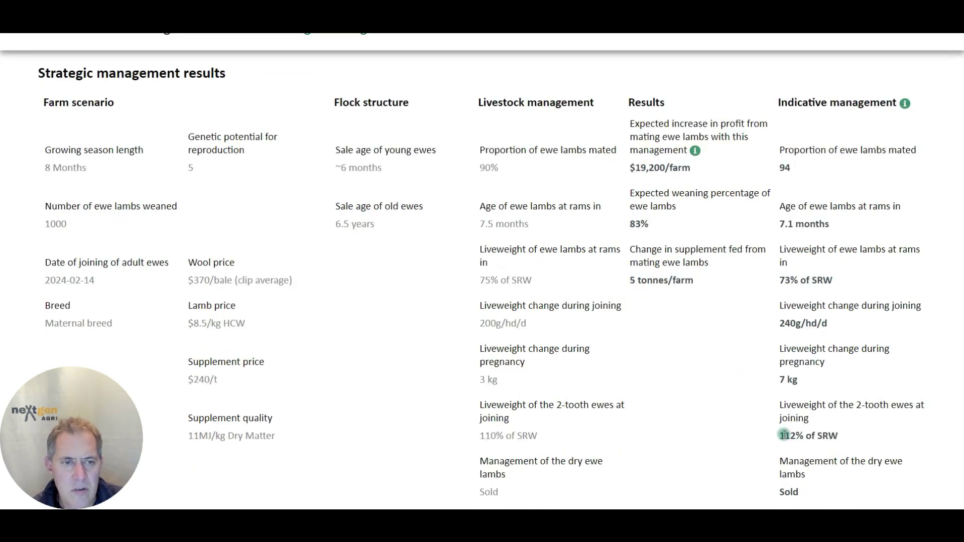
pyautogui.scroll(2, 783, 435)
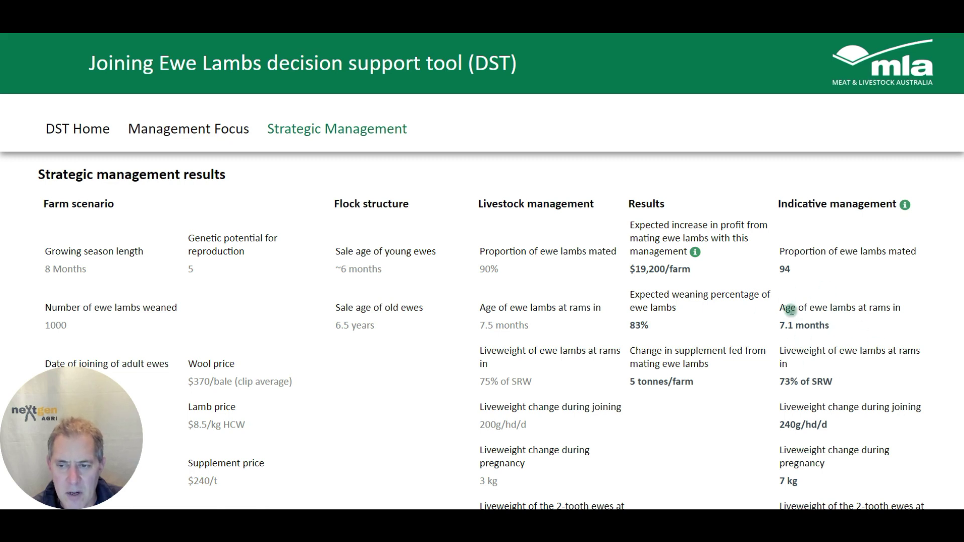
# - Try 7 months as the age of ewe lambs at rams in and analyse the scenario
pyautogui.click(289, 131)
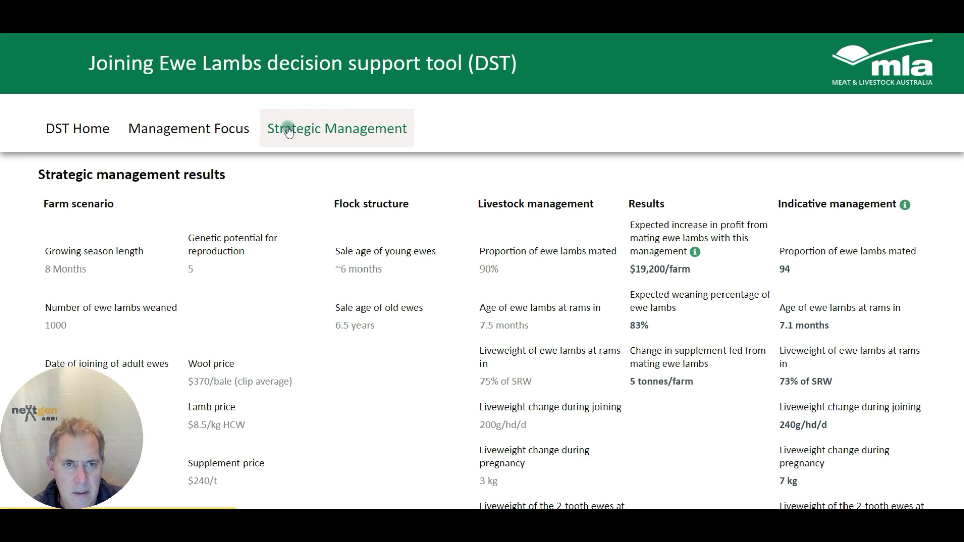
pyautogui.click(709, 282)
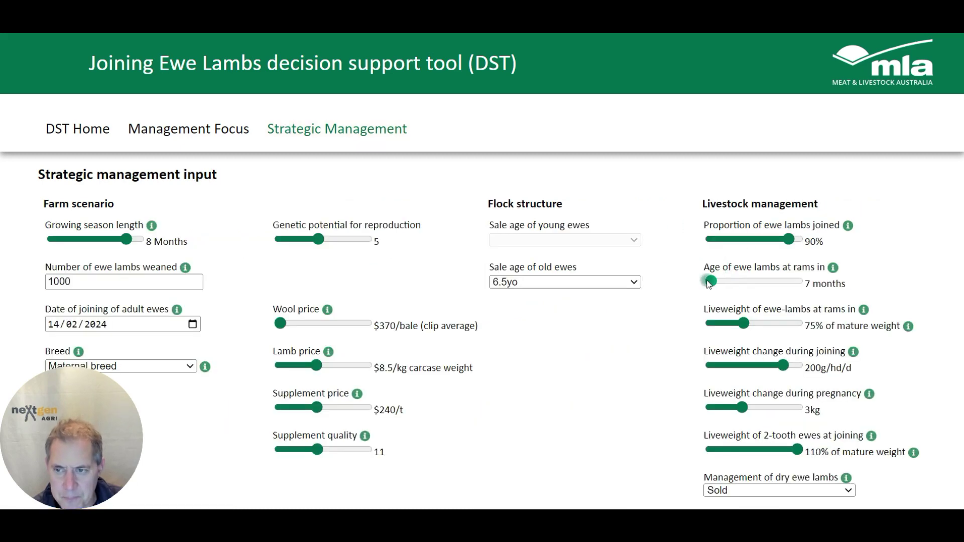
pyautogui.scroll(-1, 760, 297)
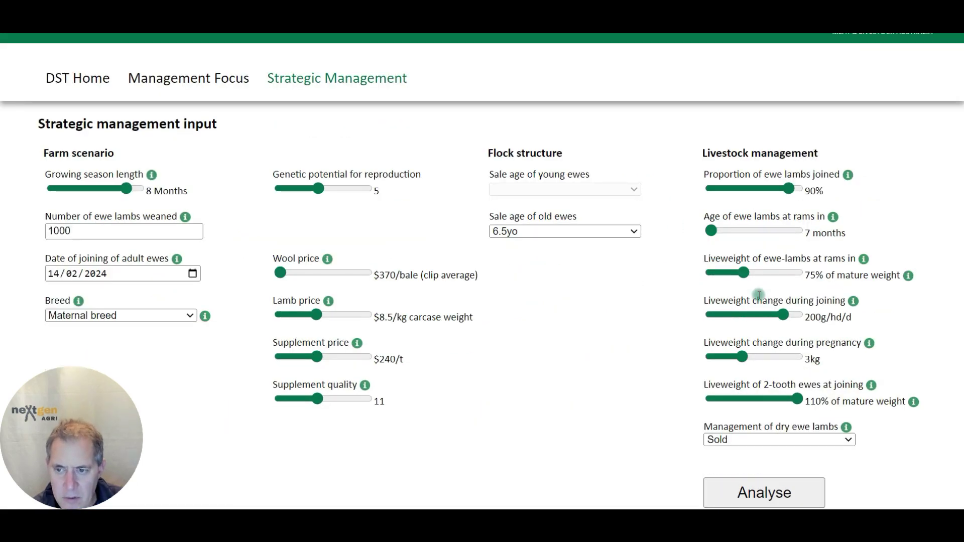
pyautogui.click(787, 490)
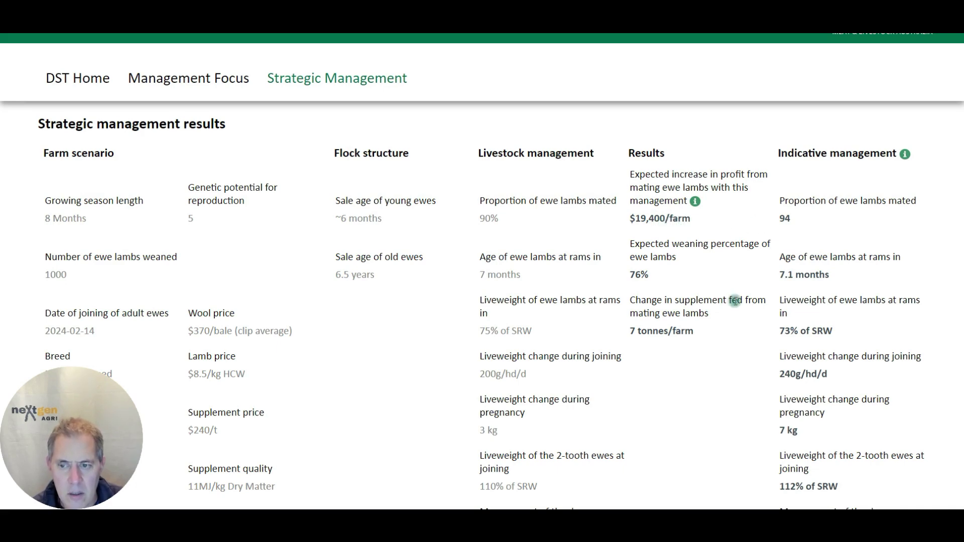
# - Set the age of ewe lambs at rams in to 7.5 months, and rerun the analysis before returning to the strategic management inputs
pyautogui.click(401, 80)
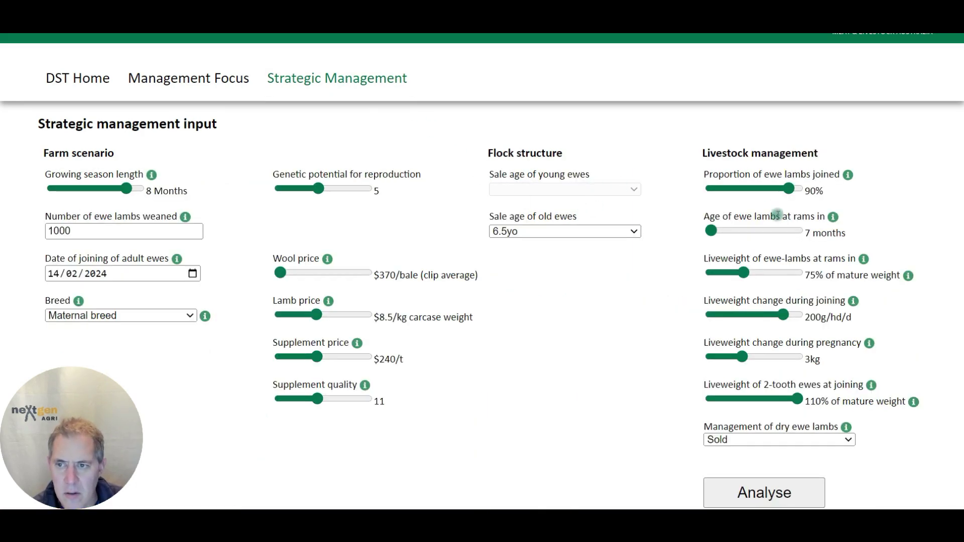
pyautogui.click(744, 231)
pyautogui.click(777, 494)
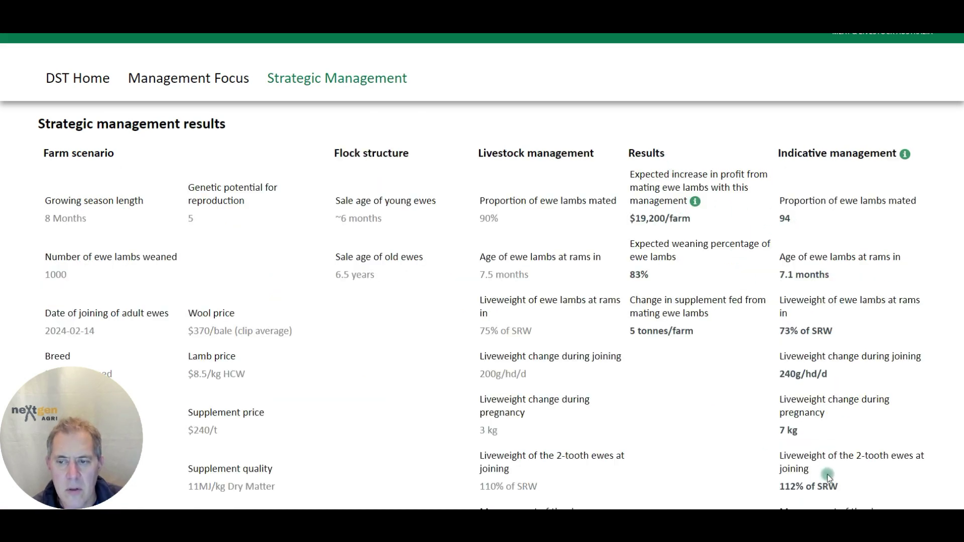
pyautogui.click(387, 80)
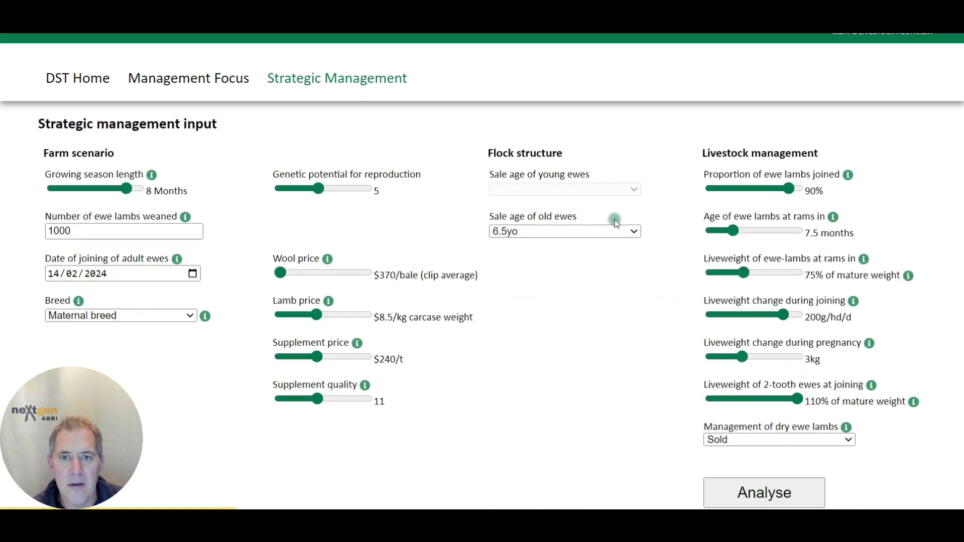
# - Set the age of ewe lambs at rams in to 8 months, analyse the scenario, and return to the strategic management inputs
pyautogui.click(744, 230)
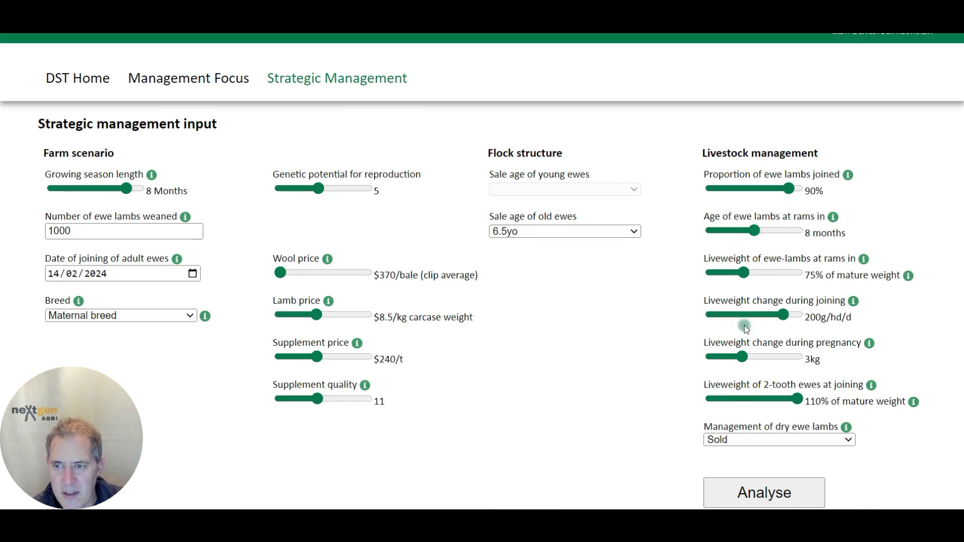
pyautogui.click(771, 489)
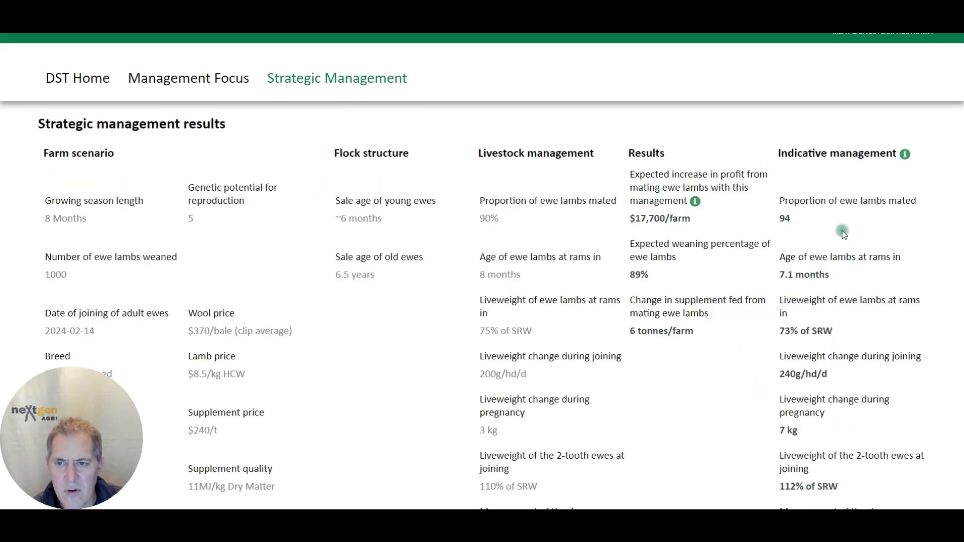
pyautogui.click(353, 84)
# - Try 8.5 months as the age of ewe lambs at rams in, analyse the scenario, and return to the inputs
pyautogui.moveTo(757, 232); pyautogui.dragTo(772, 236)
pyautogui.click(777, 494)
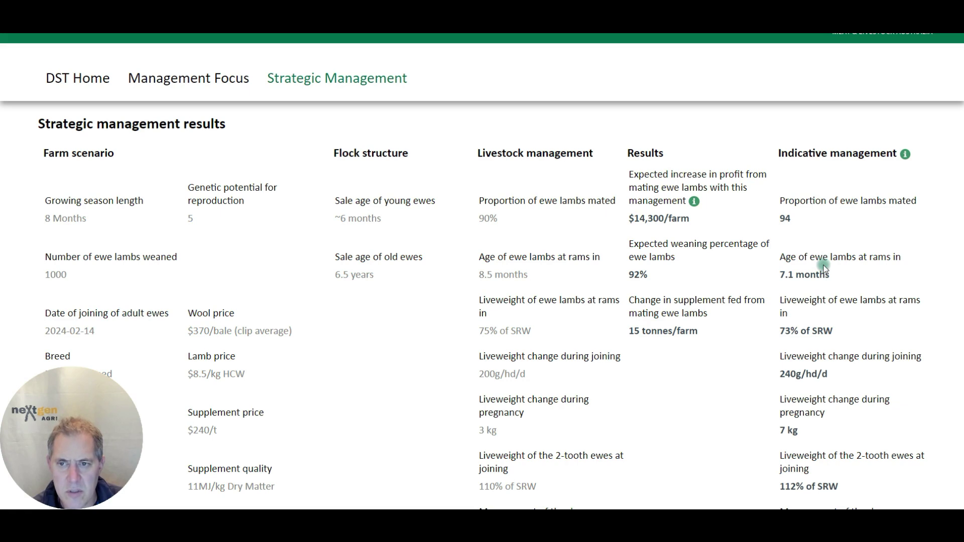
pyautogui.click(365, 86)
# - Try 9 months as the age of ewe lambs at rams in, analyse the scenario, and return to the inputs
pyautogui.moveTo(784, 235); pyautogui.dragTo(787, 234)
pyautogui.click(751, 492)
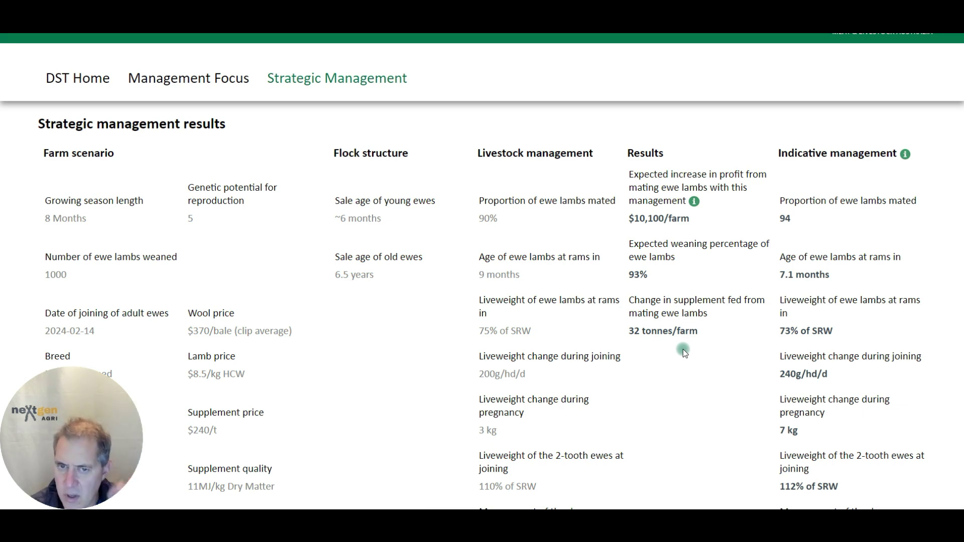
pyautogui.click(349, 86)
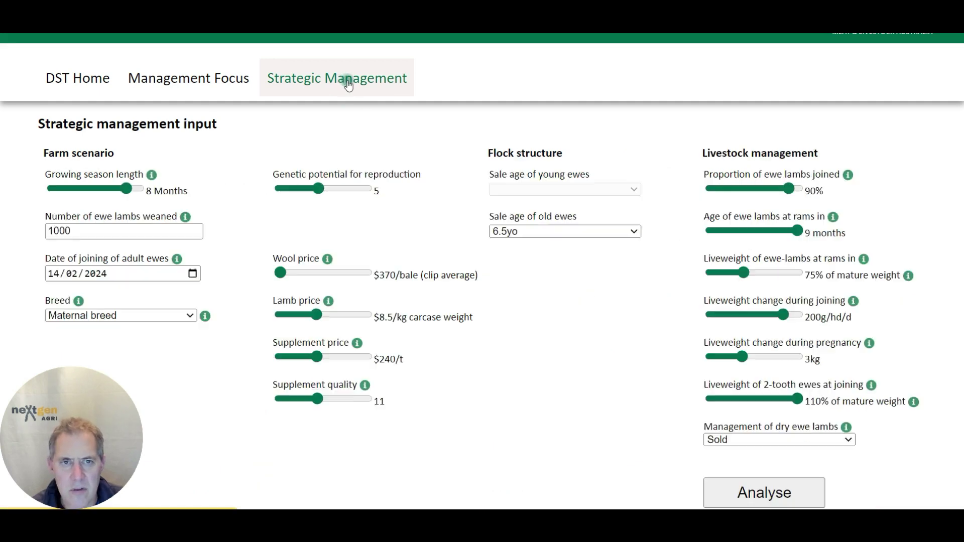
# - Set the age of ewe lambs at rams in to 8 months and the liveweight change during joining to 225 g/hd/d
pyautogui.moveTo(799, 230); pyautogui.dragTo(756, 238)
pyautogui.click(790, 322)
pyautogui.moveTo(791, 325)
pyautogui.mouseDown()
pyautogui.moveTo(725, 317)
pyautogui.moveTo(790, 314)
pyautogui.mouseUp()
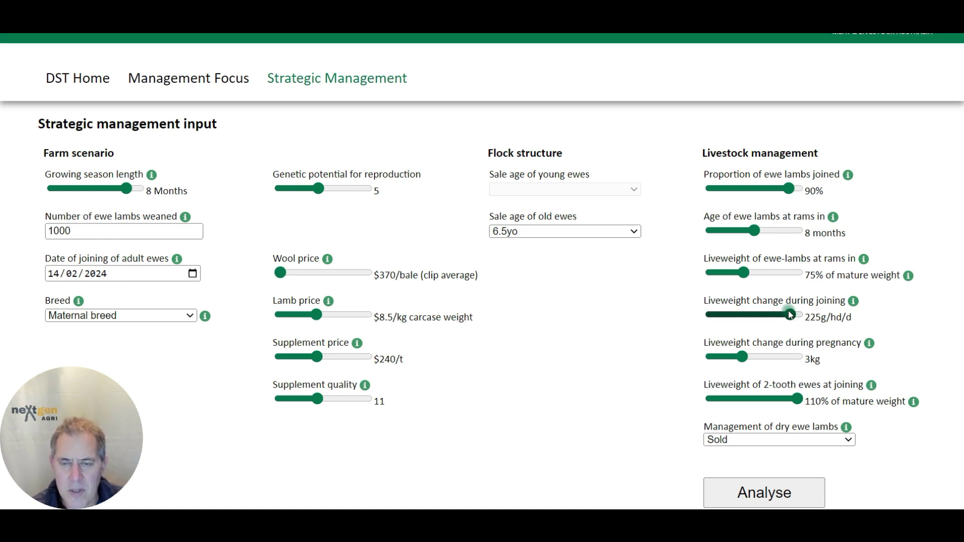
pyautogui.moveTo(791, 315); pyautogui.dragTo(790, 315)
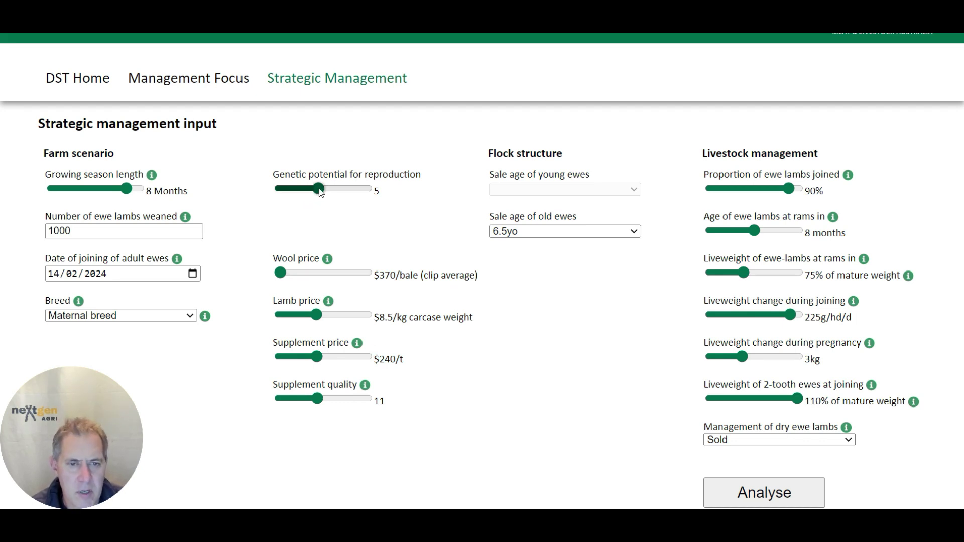
# - Set the genetic potential for reproduction to 10, then analyse the scenario and review its results against the indicative management
pyautogui.moveTo(318, 189); pyautogui.dragTo(376, 207)
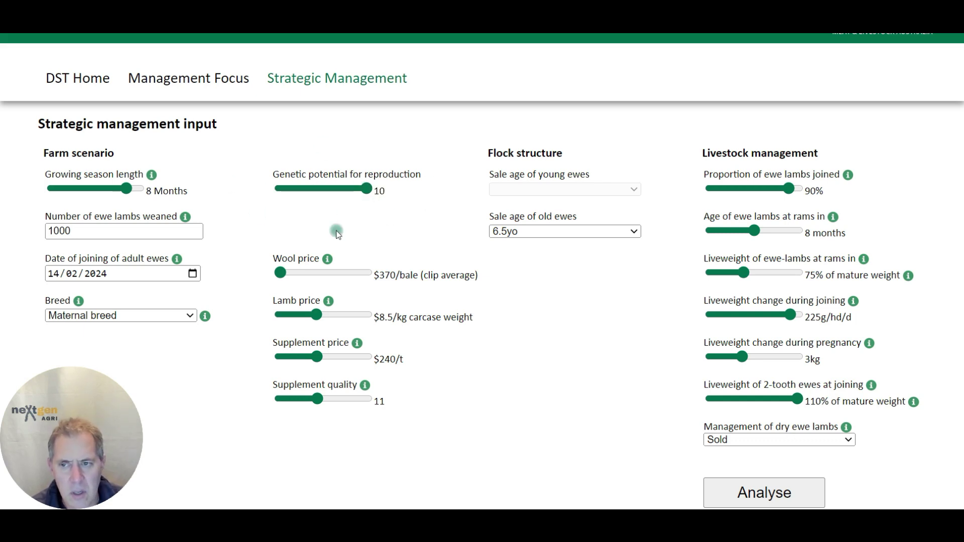
pyautogui.click(787, 496)
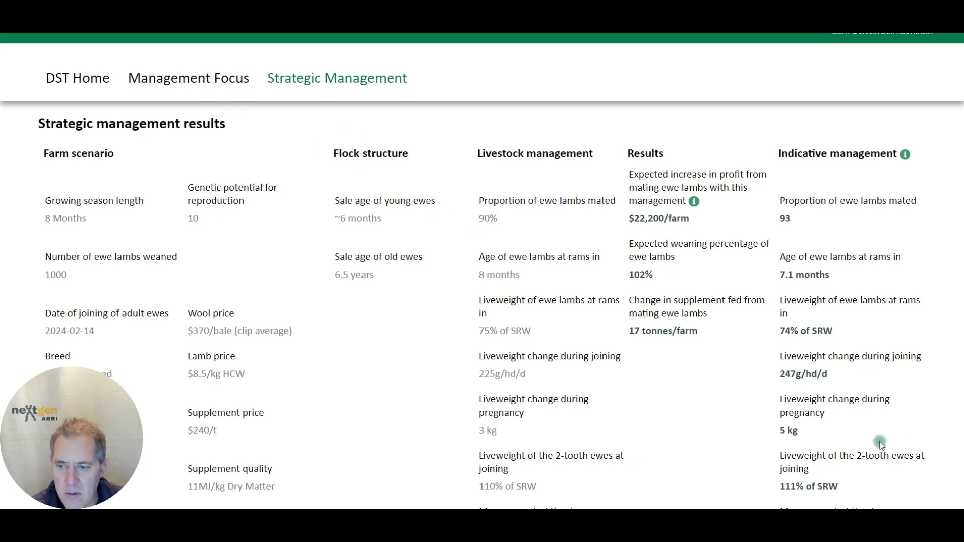
pyautogui.scroll(-3, 882, 445)
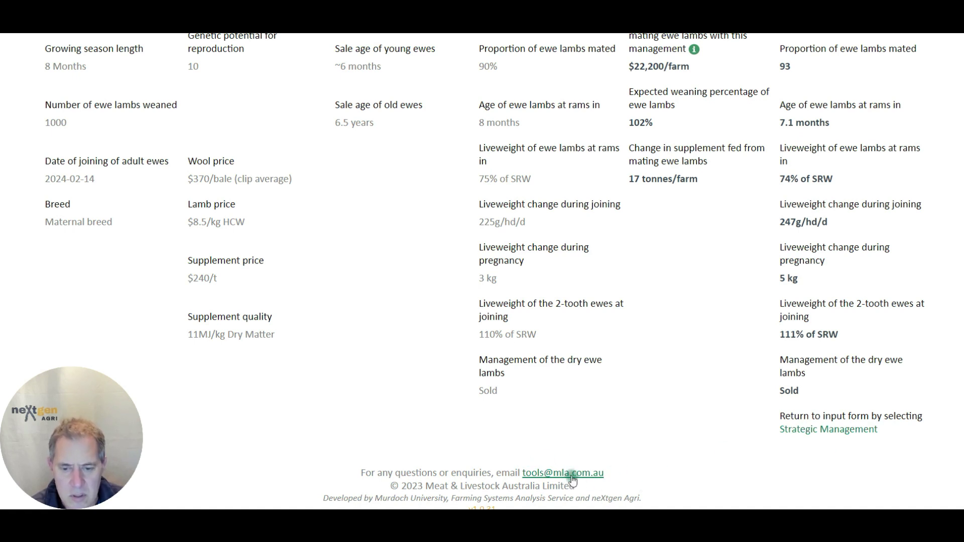
pyautogui.scroll(-1, 549, 481)
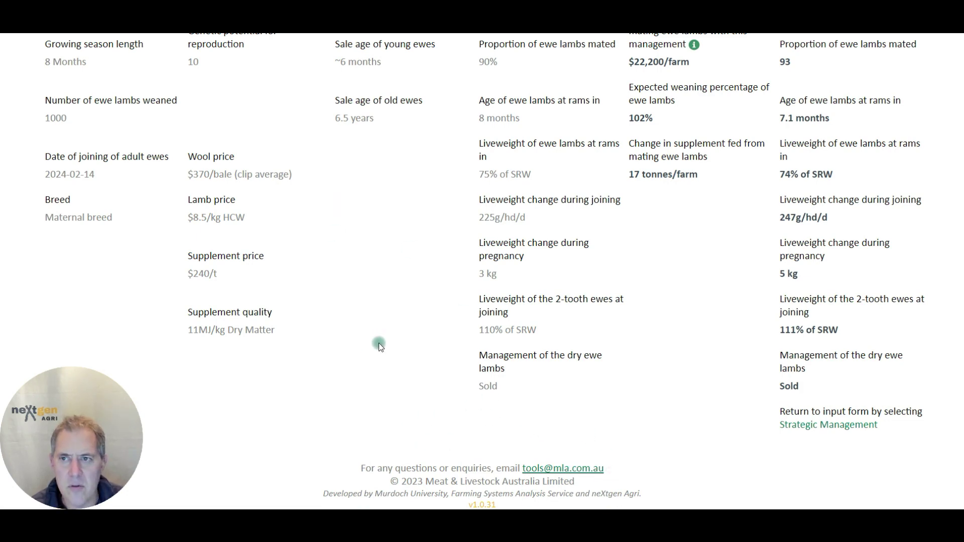
pyautogui.scroll(4, 537, 288)
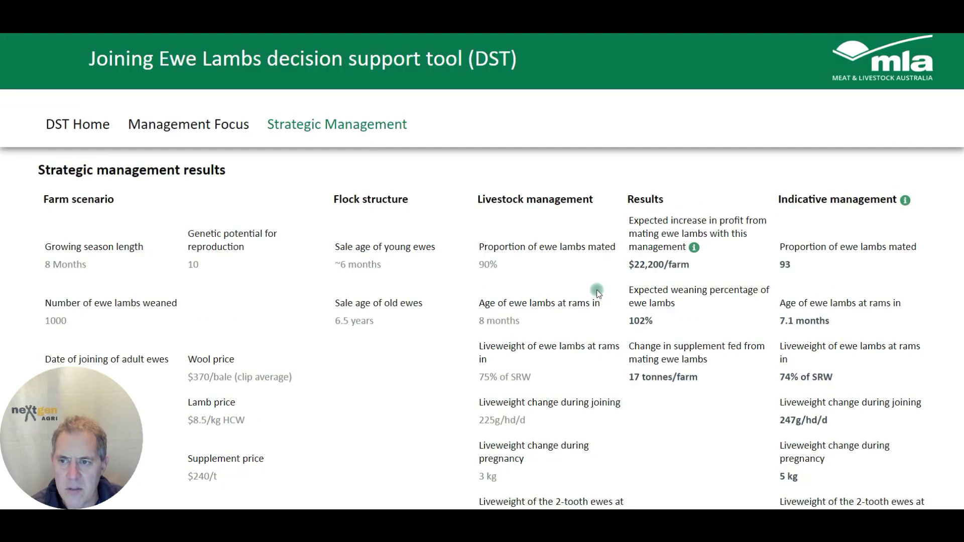
# - Return to the strategic management inputs and change the breed to Medium wool merino(20u) with a wool price of $1618/bale
pyautogui.click(312, 125)
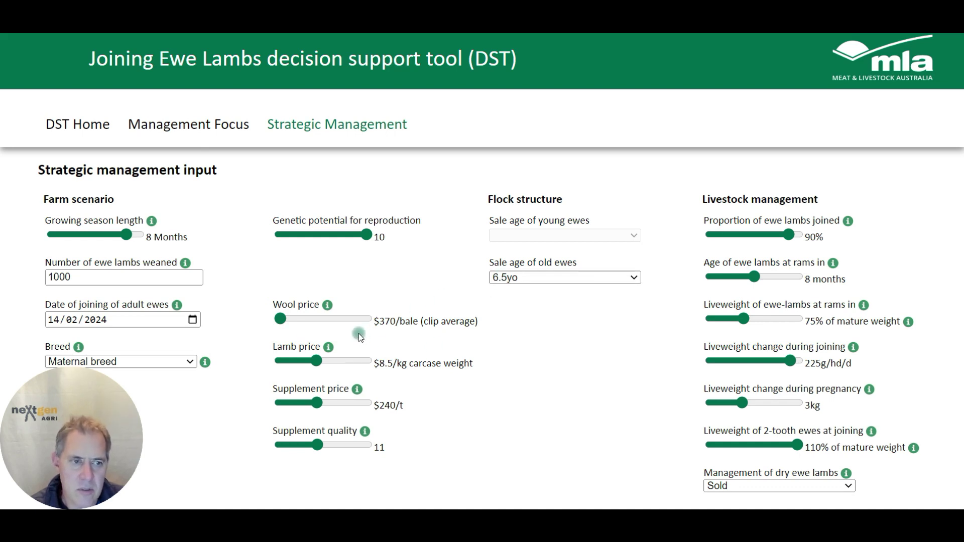
pyautogui.click(190, 364)
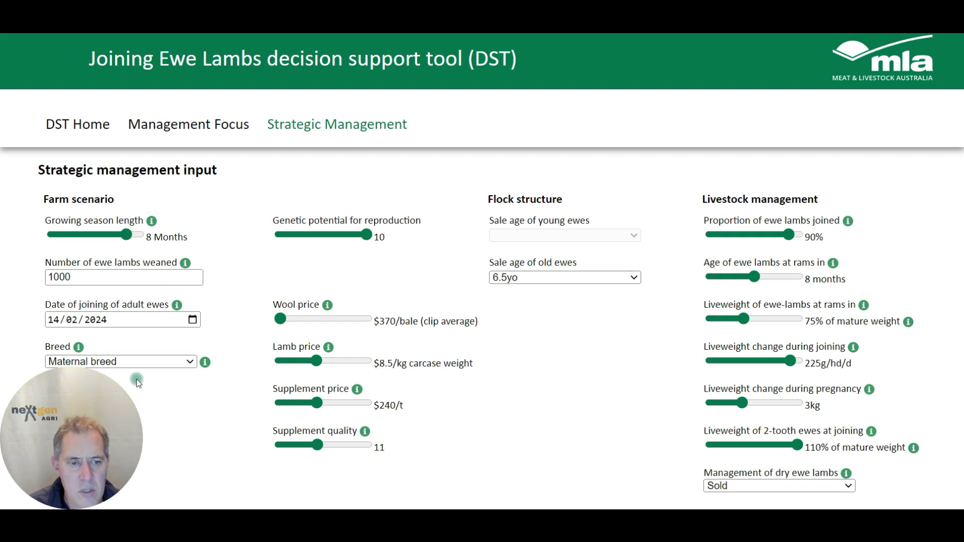
pyautogui.click(182, 363)
pyautogui.click(157, 383)
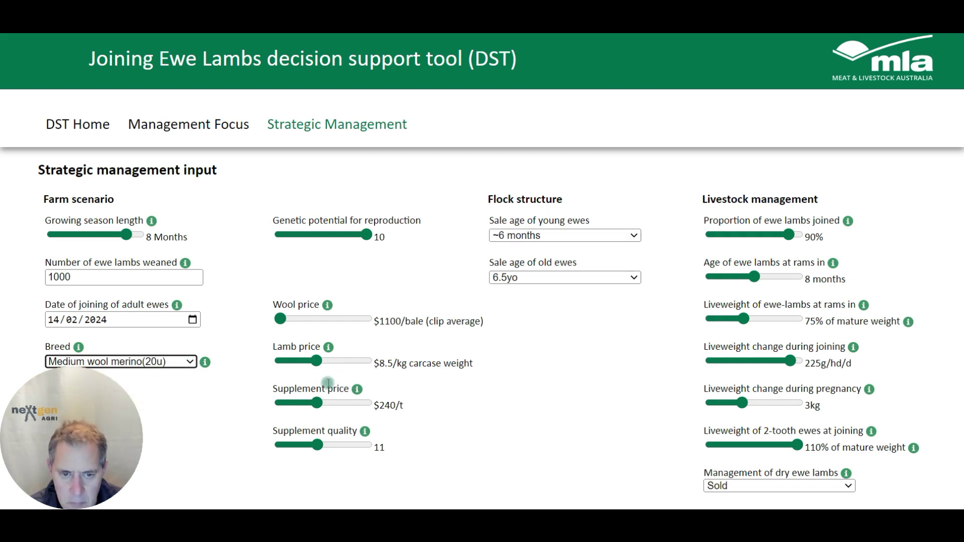
pyautogui.moveTo(280, 320); pyautogui.dragTo(340, 320)
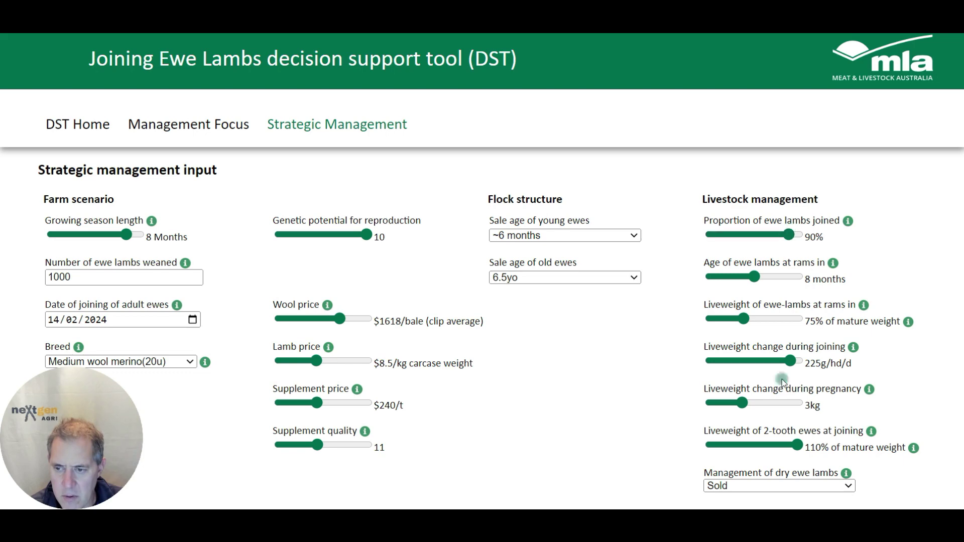
# - Analyse the medium wool merino scenario and review its strategic management results and indicative management
pyautogui.scroll(-3, 512, 396)
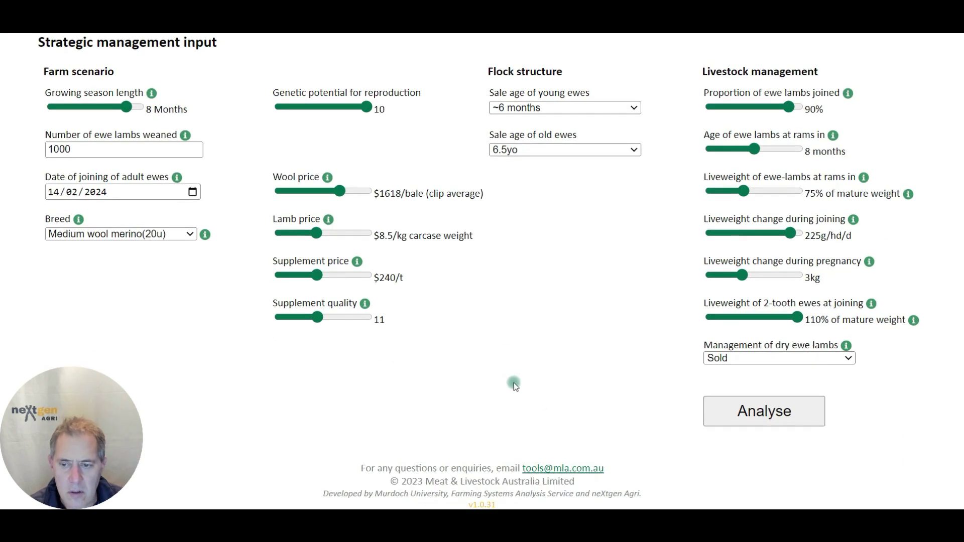
pyautogui.click(738, 416)
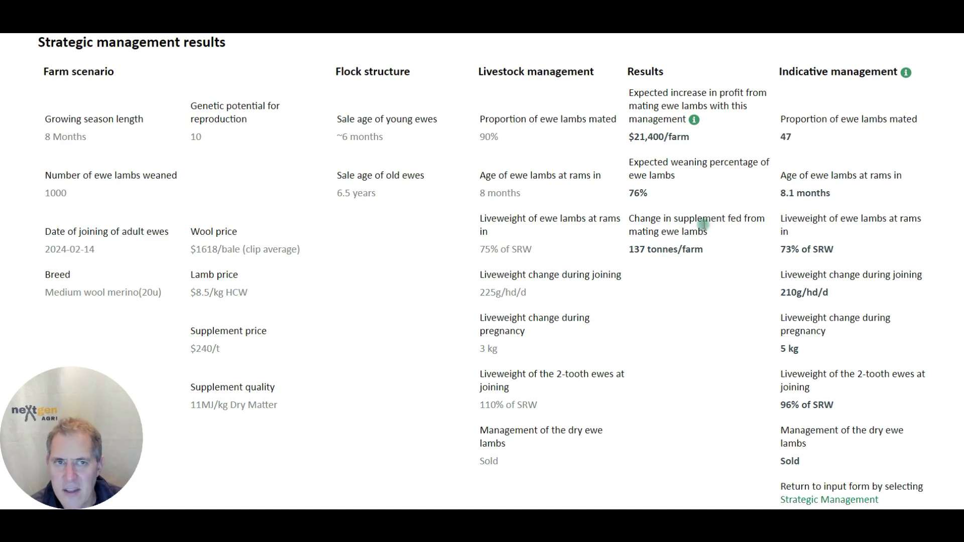
pyautogui.scroll(2, 653, 262)
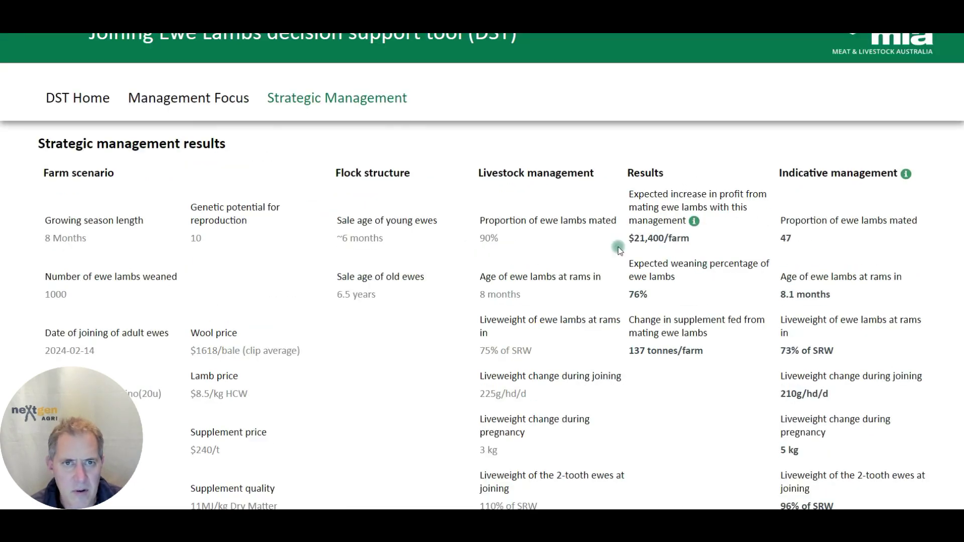
pyautogui.scroll(-4, 541, 256)
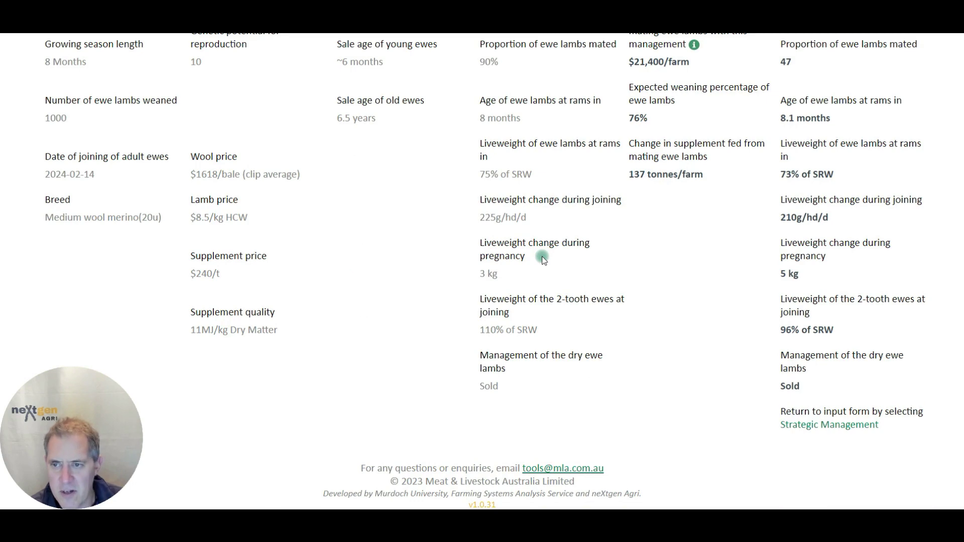
pyautogui.scroll(5, 541, 256)
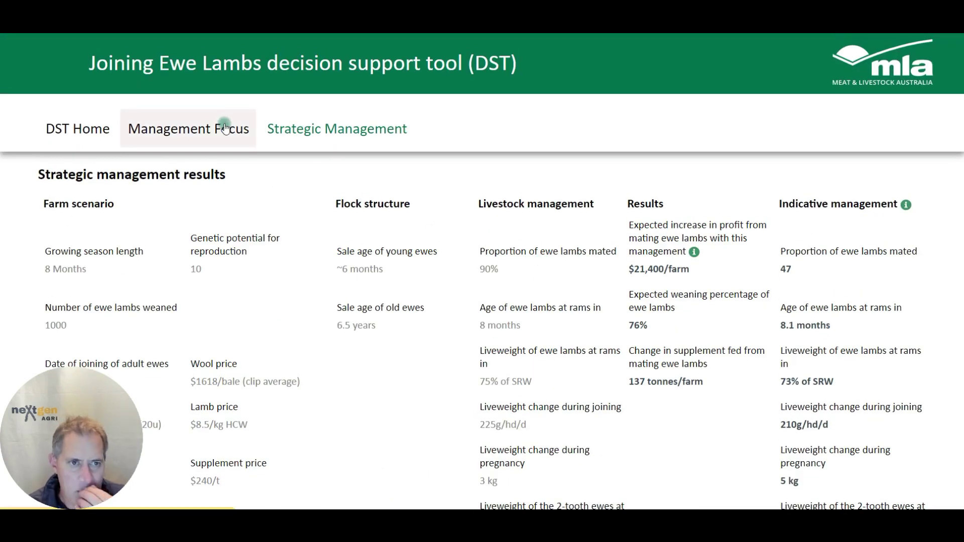
# - Return to the strategic management inputs and look over the settings of the merino scenario
pyautogui.click(293, 133)
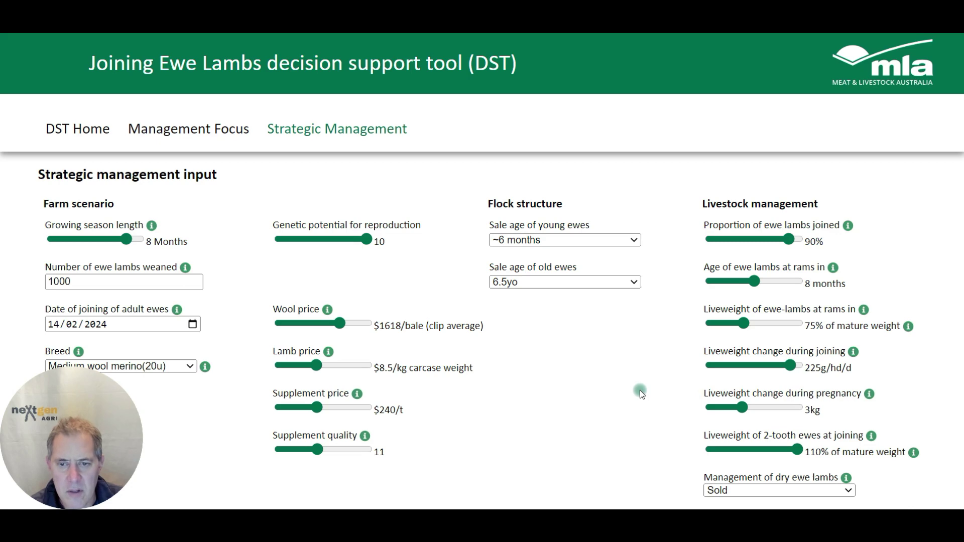
pyautogui.scroll(-3, 640, 390)
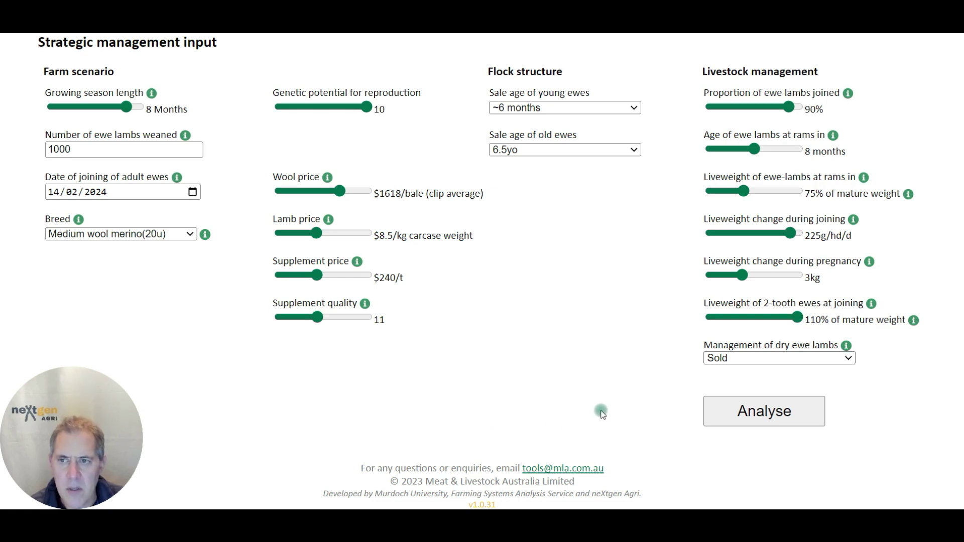
pyautogui.scroll(2, 602, 413)
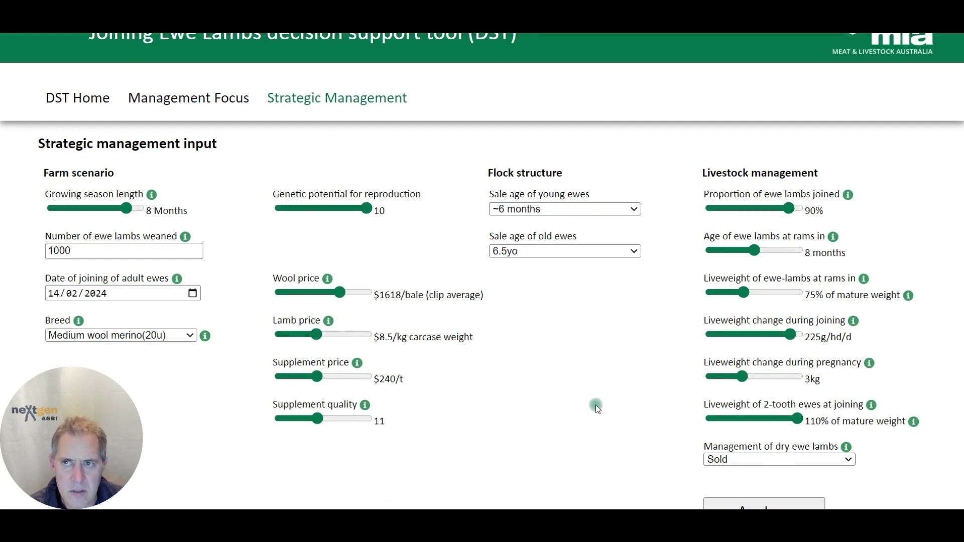
pyautogui.scroll(1, 595, 405)
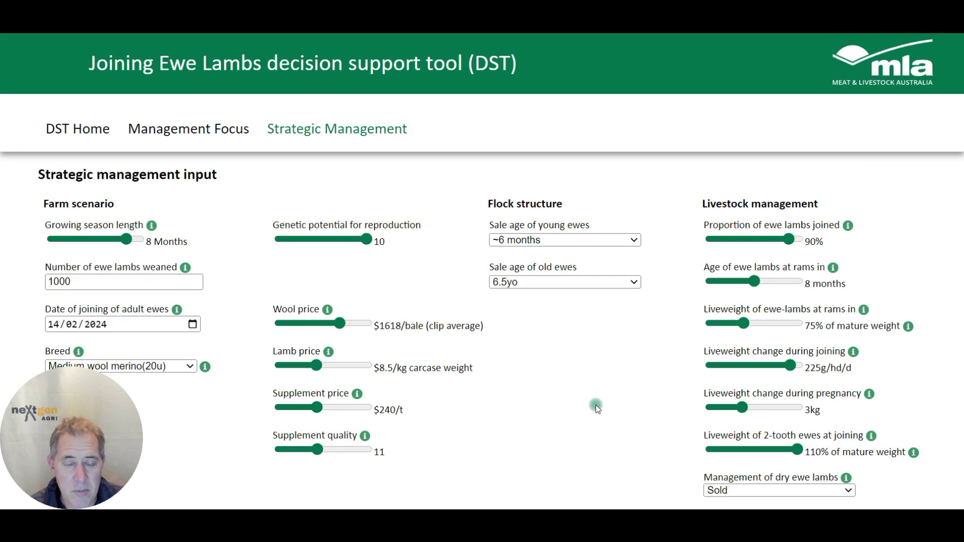